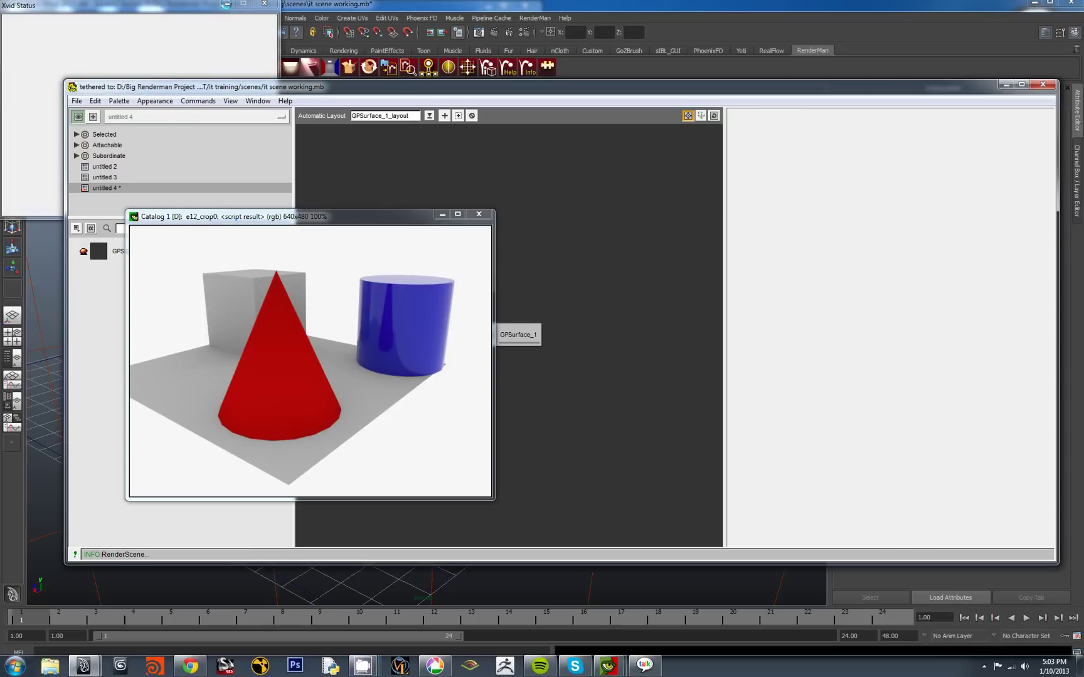
# Select the GPSurface_1 node and open its Surface Color in the color picker
pyautogui.click(227, 4)
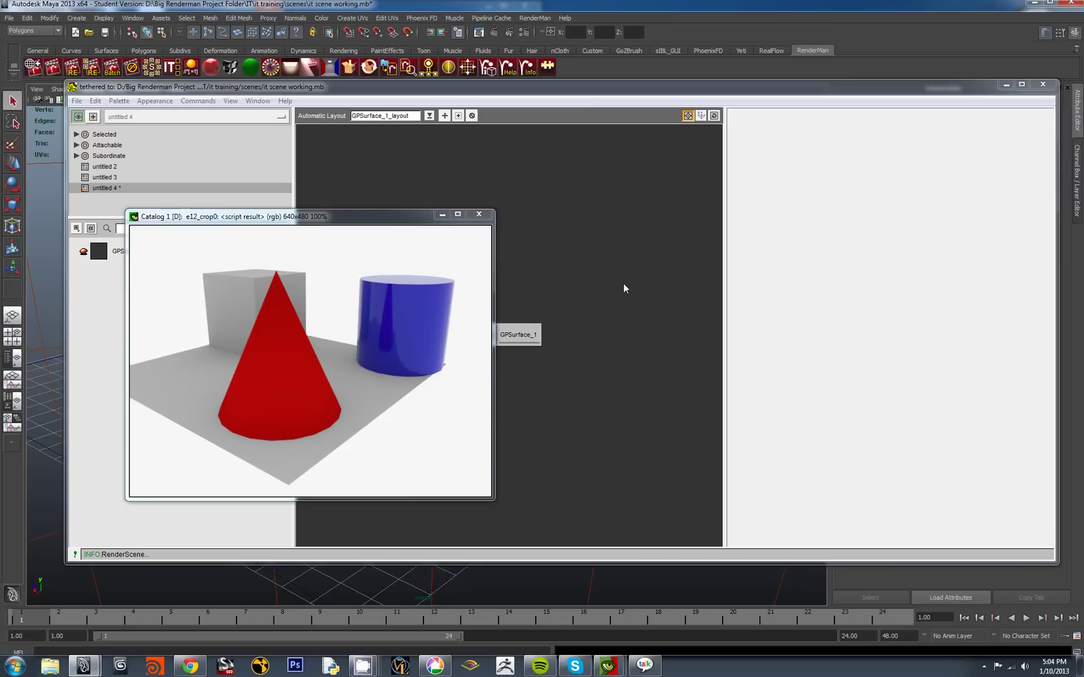
pyautogui.click(518, 336)
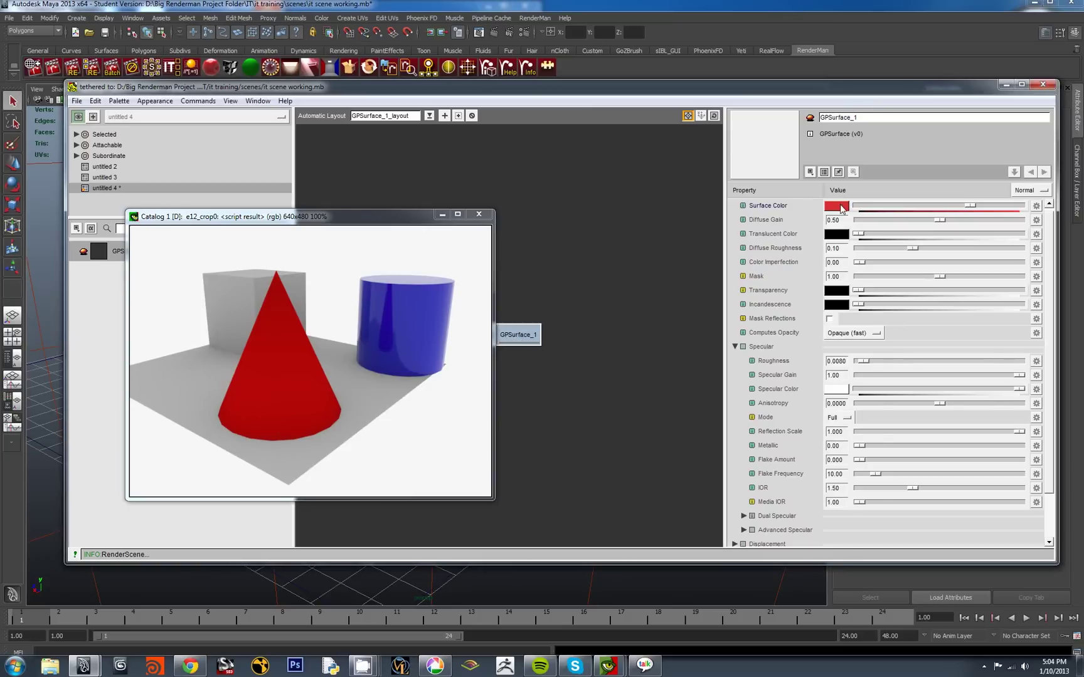
pyautogui.click(841, 207)
# Minimize the tethered palette window and its color picker, keeping the render image window open over the viewport
pyautogui.rightClick(293, 367)
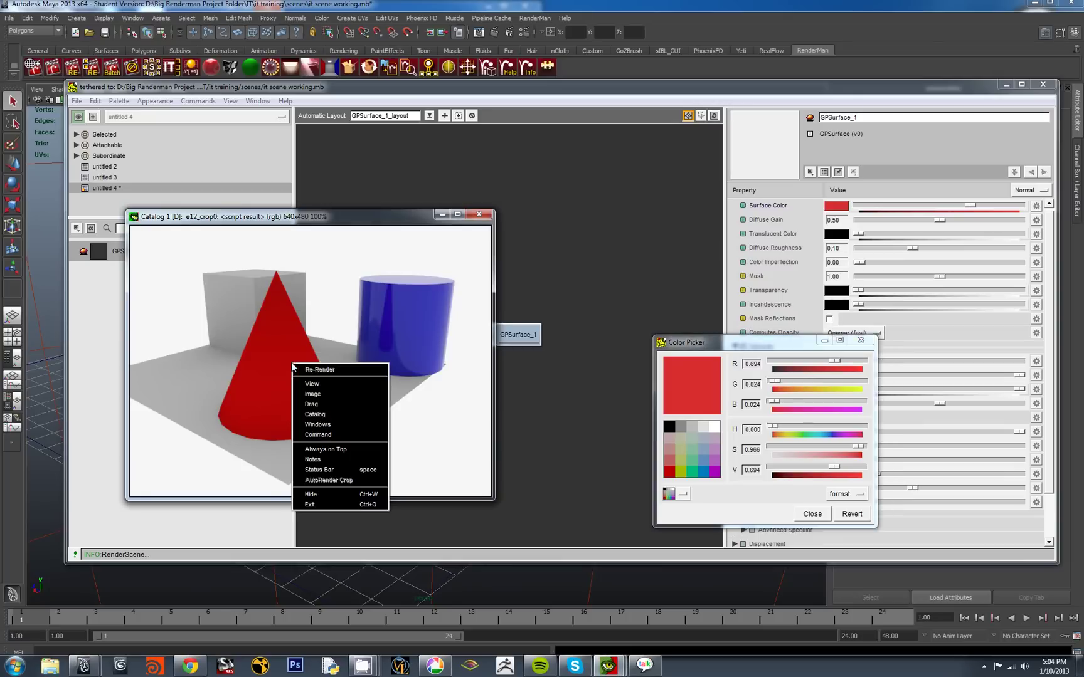
pyautogui.rightClick(293, 346)
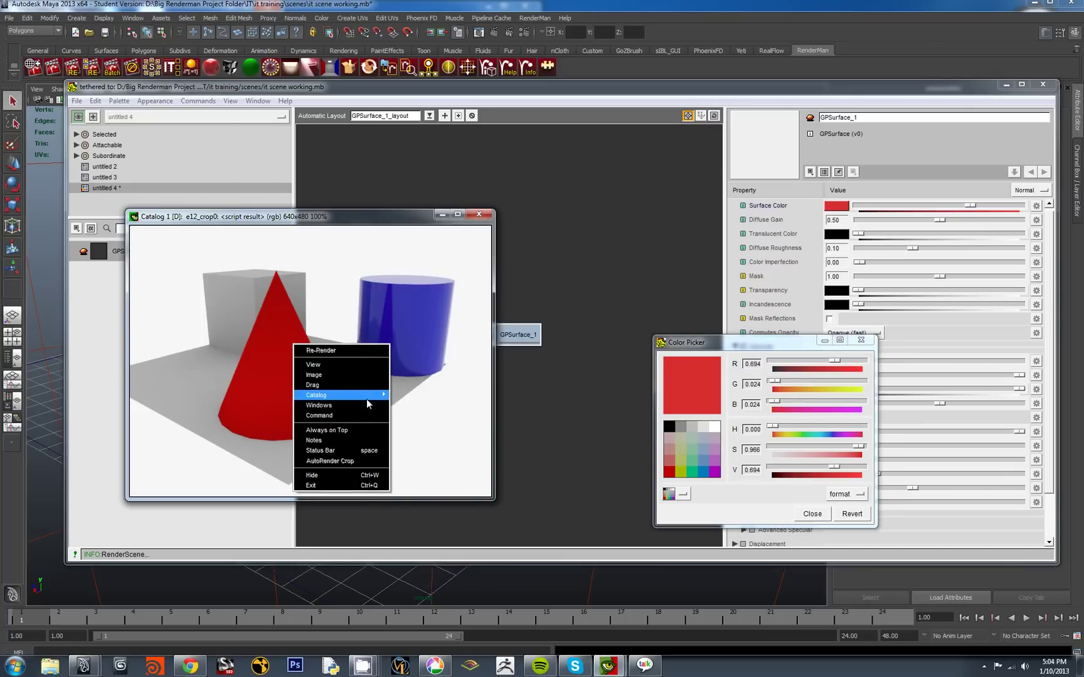
pyautogui.moveTo(360, 385)
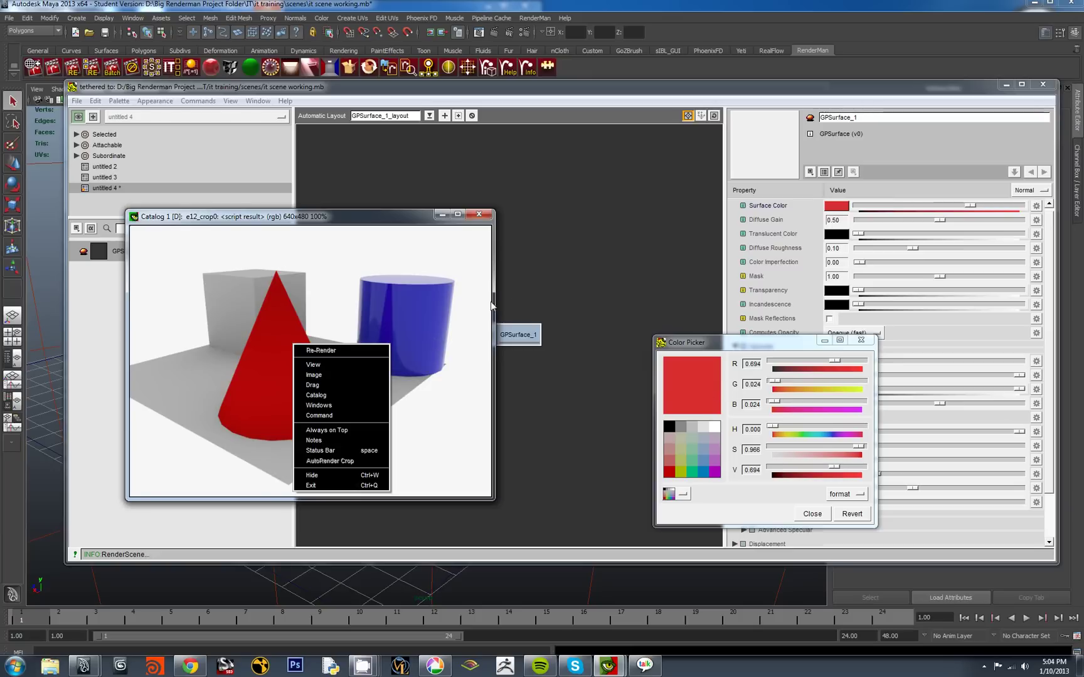
pyautogui.click(1006, 84)
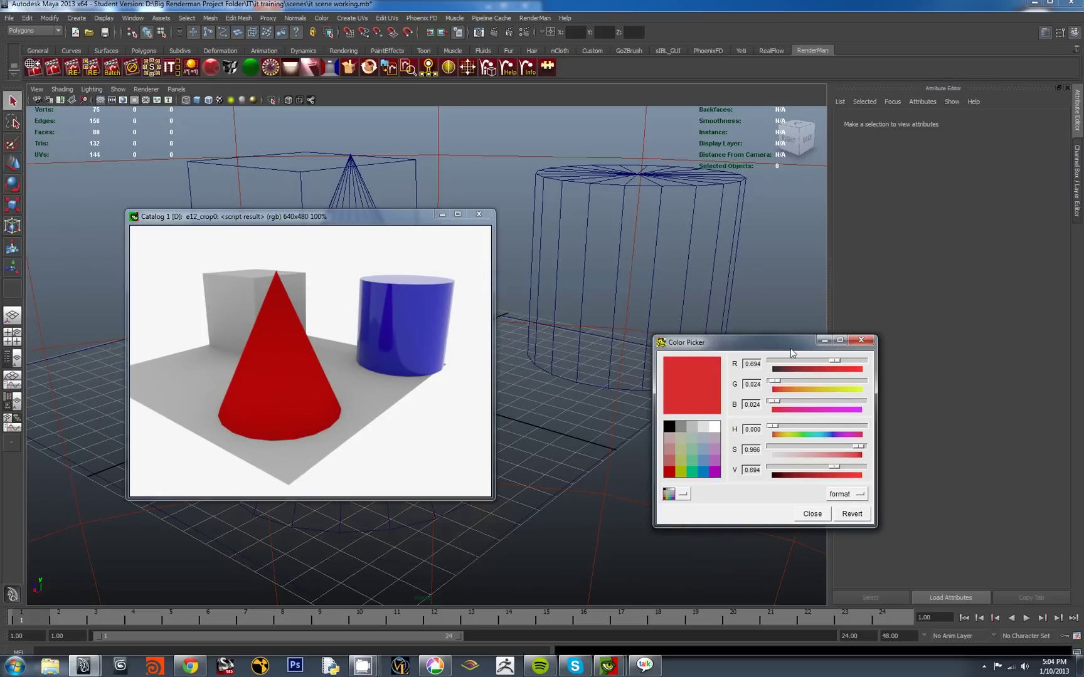
pyautogui.click(824, 340)
# Open the "it" catalog list window from the render image and move the image window clear of it
pyautogui.rightClick(375, 316)
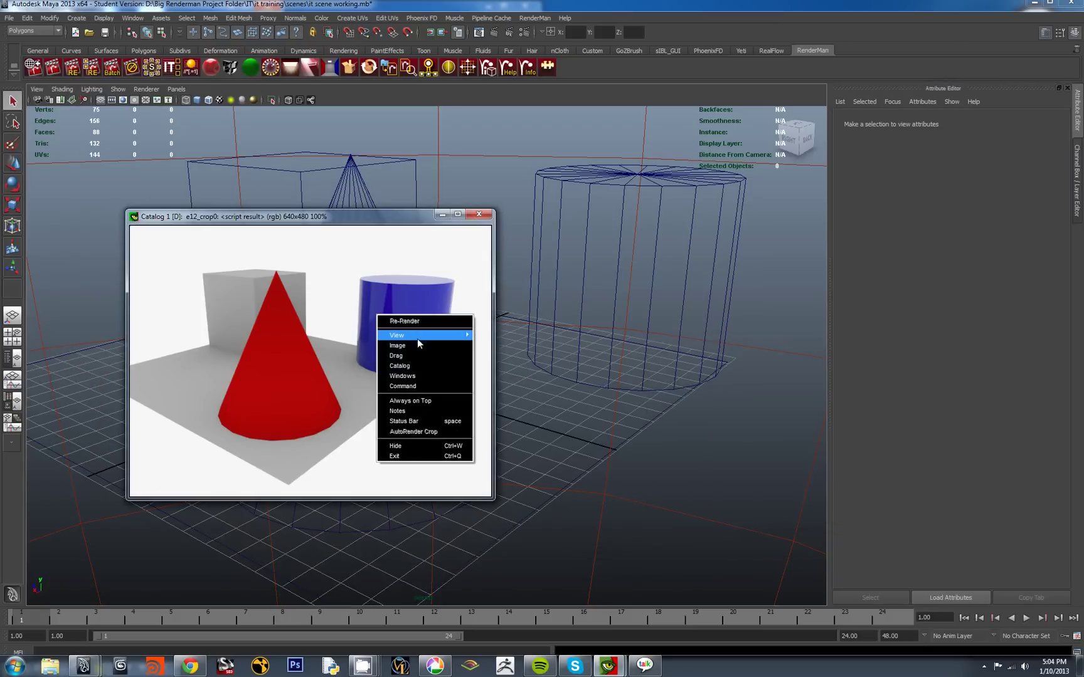
pyautogui.moveTo(424, 356)
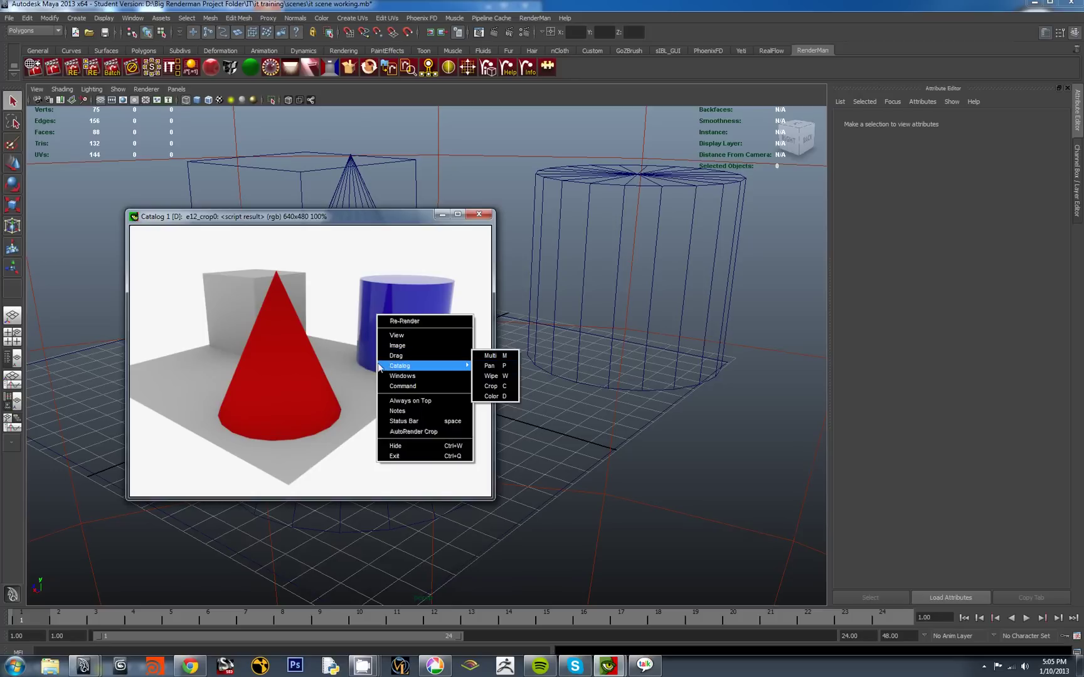
pyautogui.moveTo(414, 376)
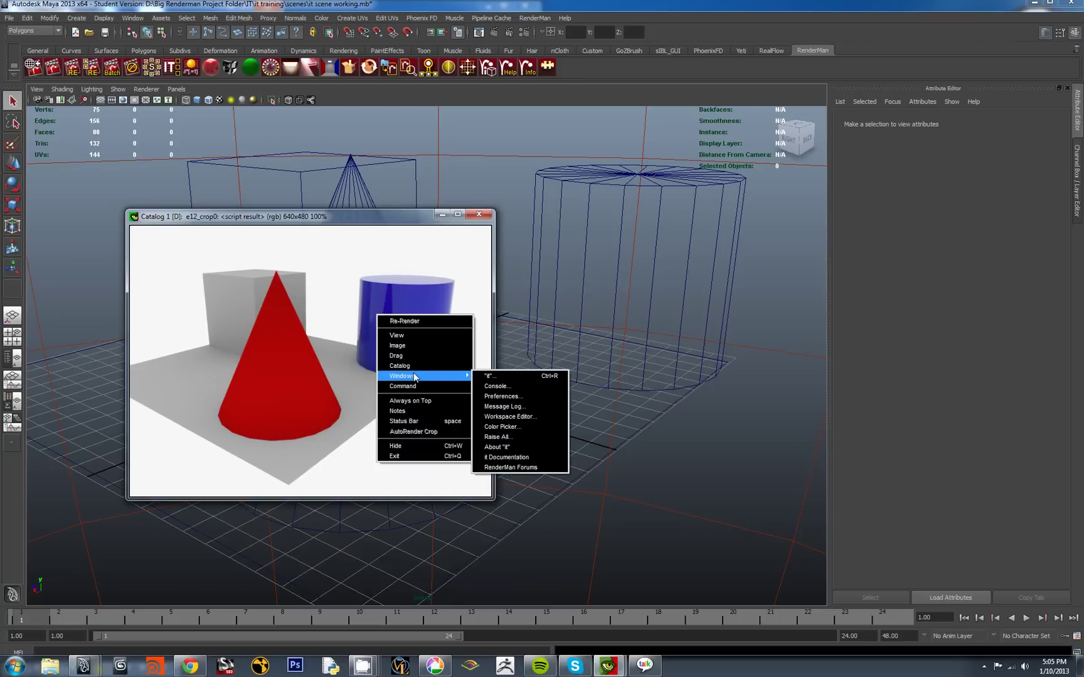
pyautogui.click(490, 378)
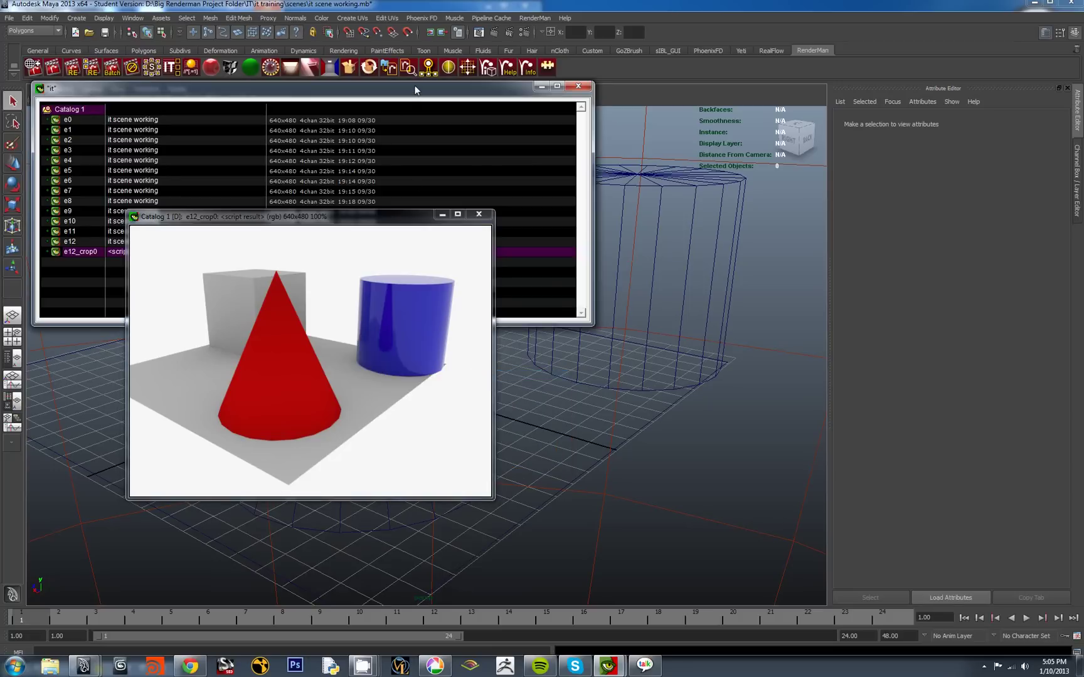
pyautogui.moveTo(386, 229); pyautogui.dragTo(806, 178)
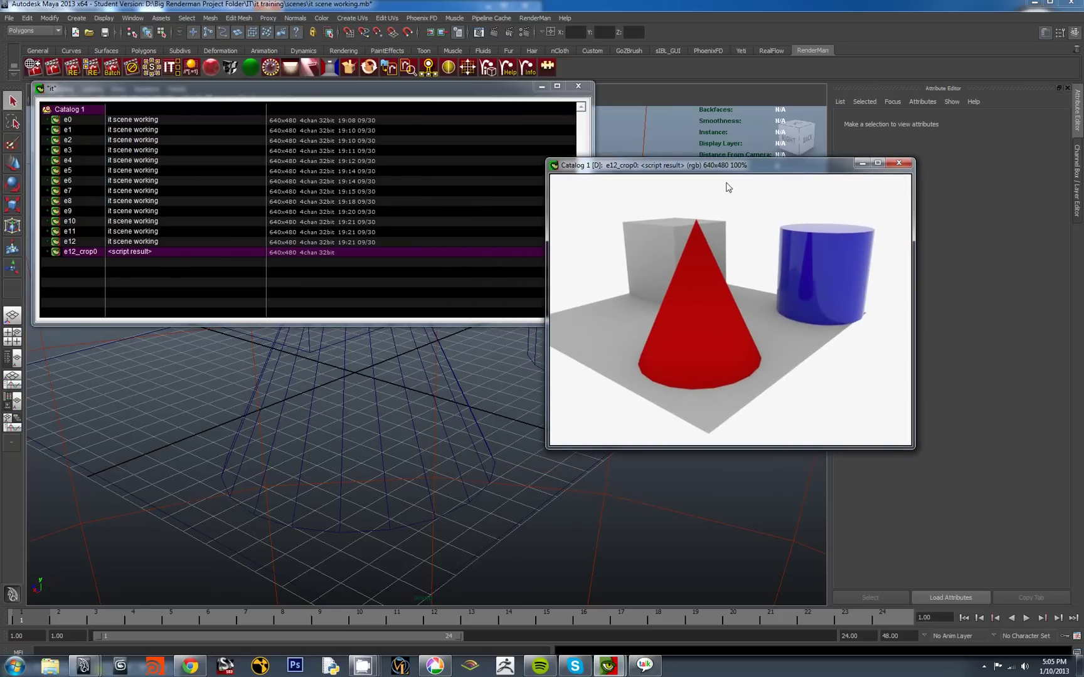
# Open the it Console and arrange it beside the render image window so both can be seen
pyautogui.rightClick(731, 266)
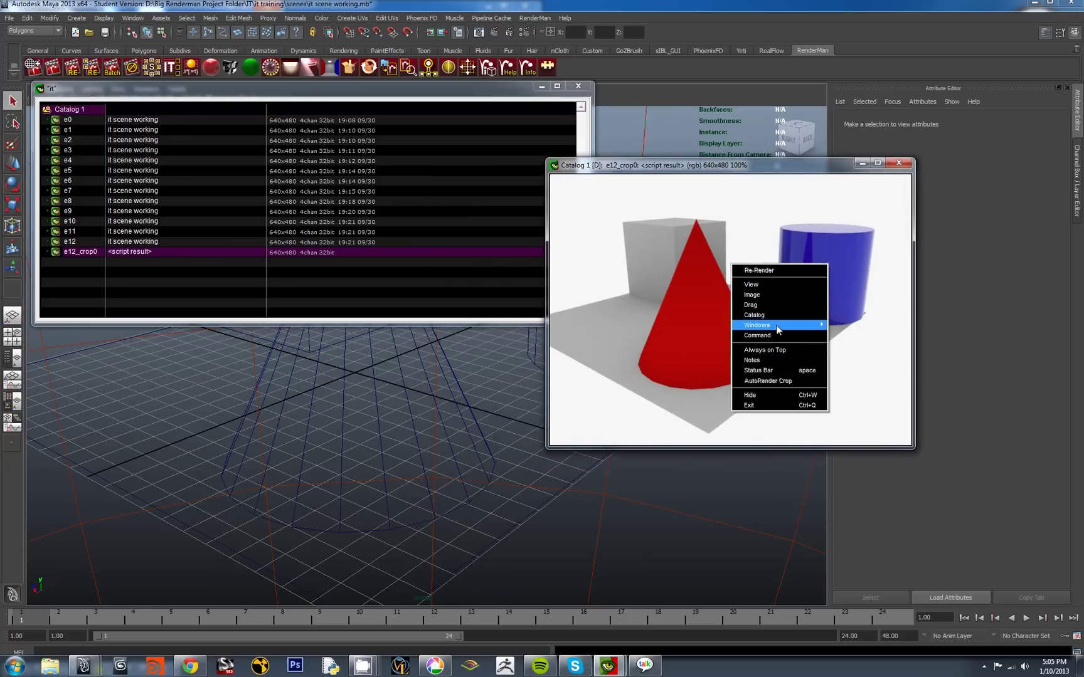
pyautogui.moveTo(775, 325)
pyautogui.click(858, 336)
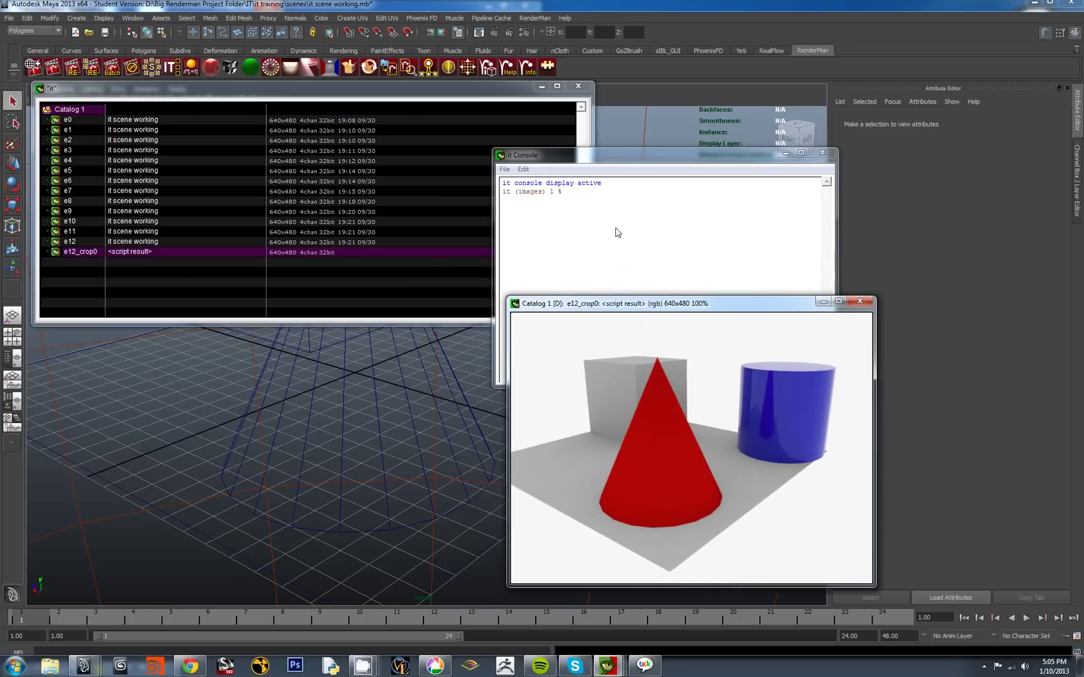
pyautogui.moveTo(626, 154); pyautogui.dragTo(379, 134)
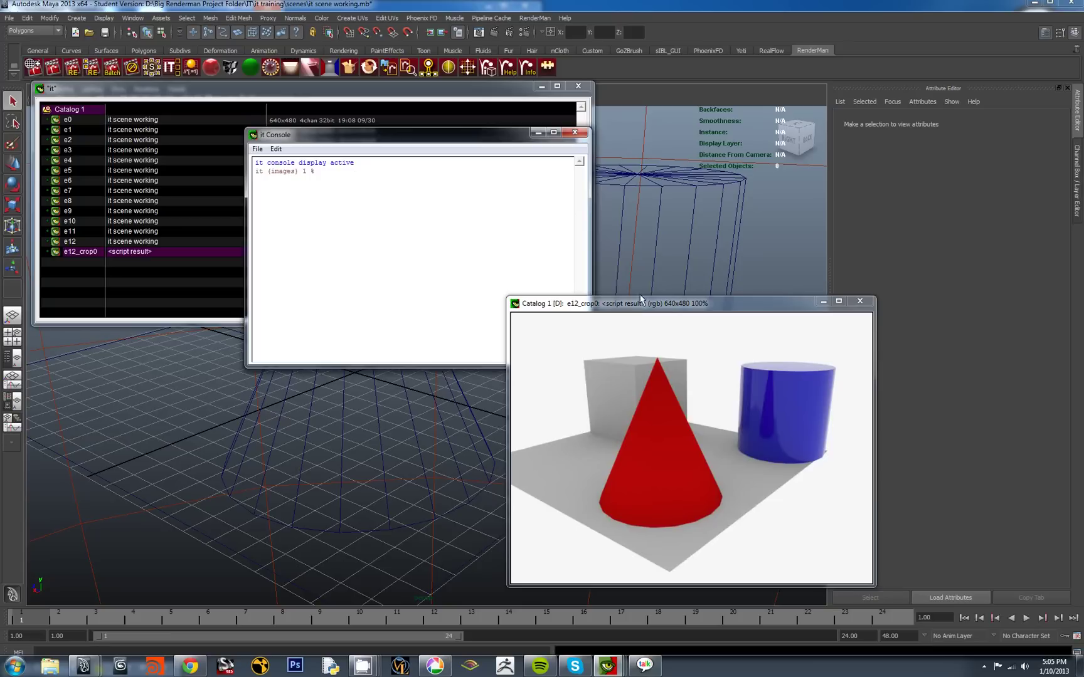
pyautogui.moveTo(641, 300); pyautogui.dragTo(739, 119)
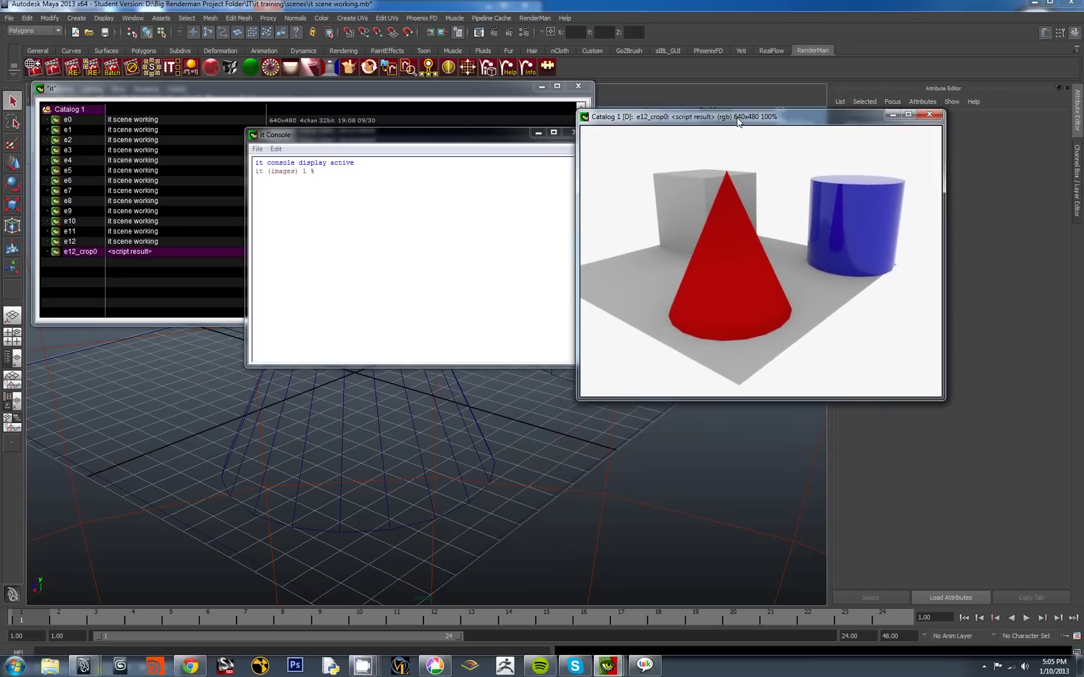
# Examine the General, View, Events and Display Compensation settings in the It Preferences, and close the dialog
pyautogui.rightClick(748, 191)
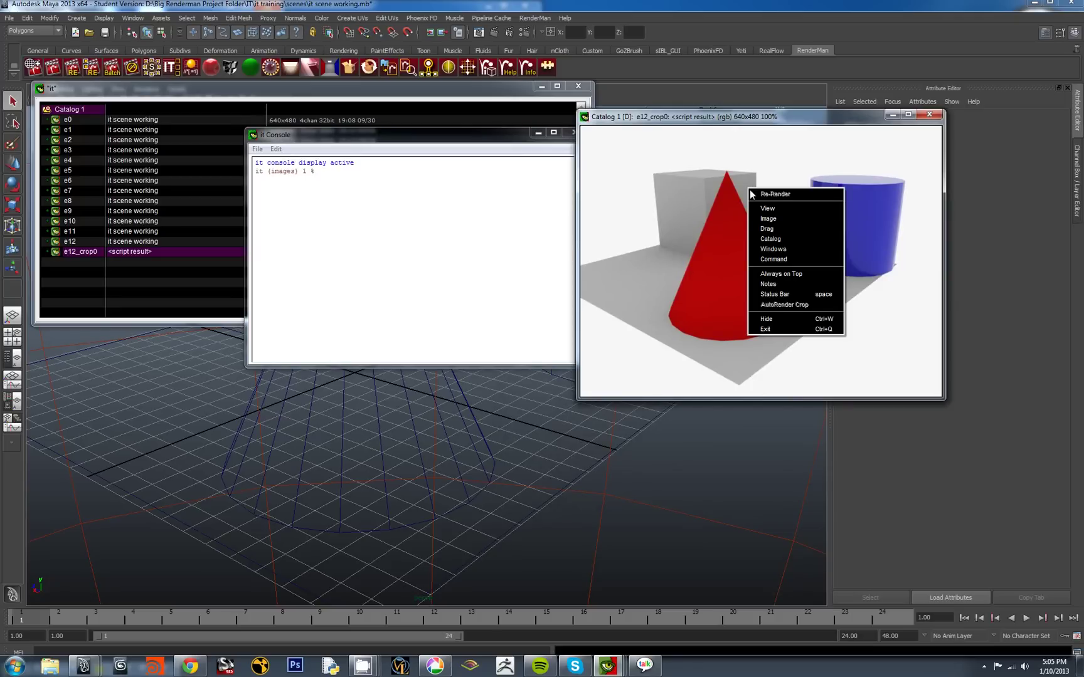
pyautogui.moveTo(776, 241)
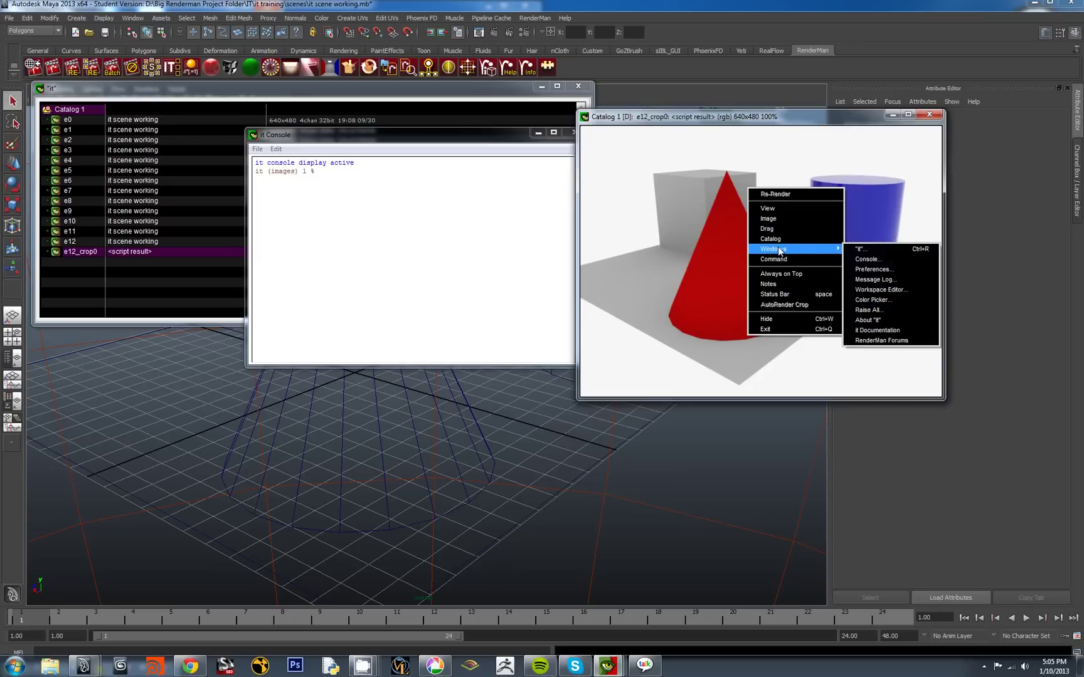
pyautogui.click(862, 269)
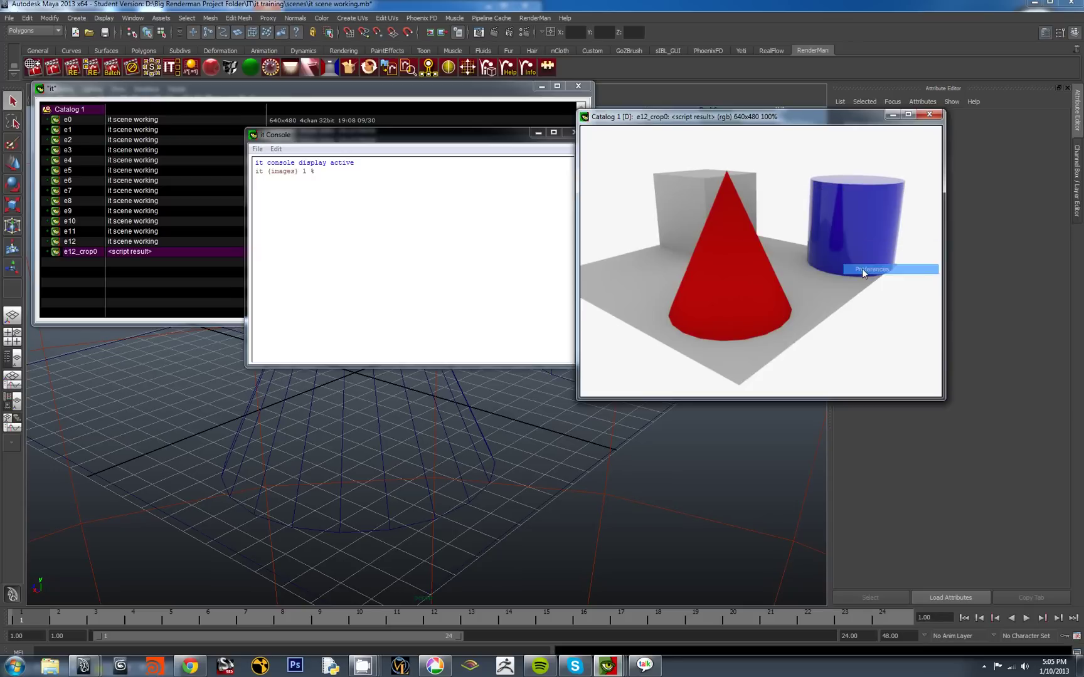
pyautogui.moveTo(238, 278); pyautogui.dragTo(360, 209)
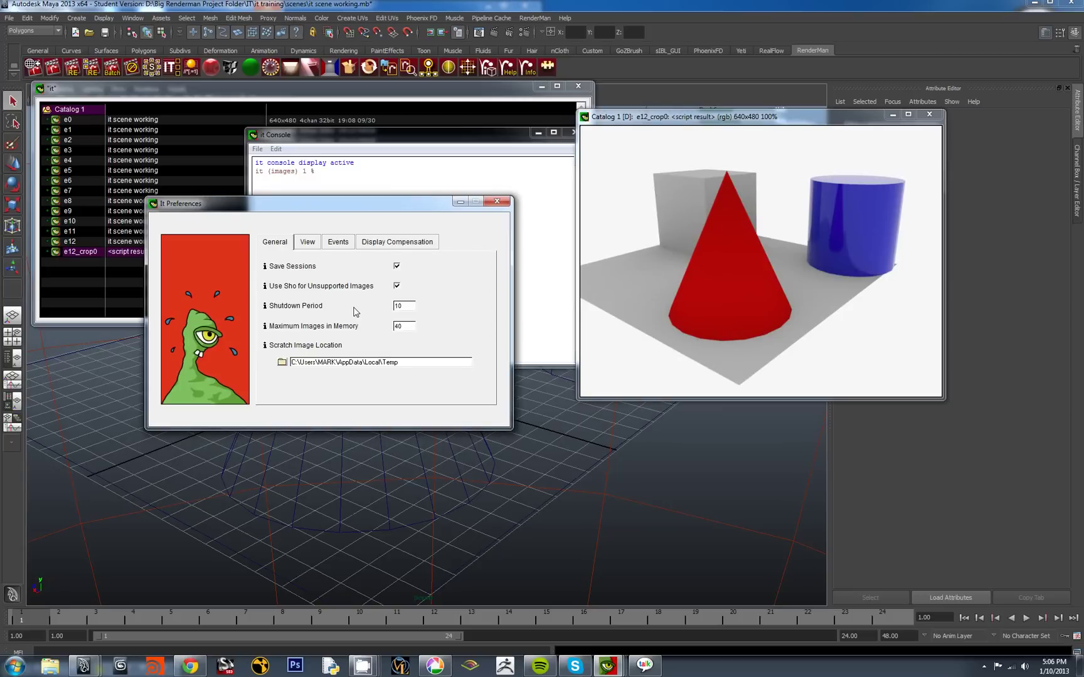
pyautogui.click(312, 243)
pyautogui.click(338, 242)
pyautogui.click(363, 247)
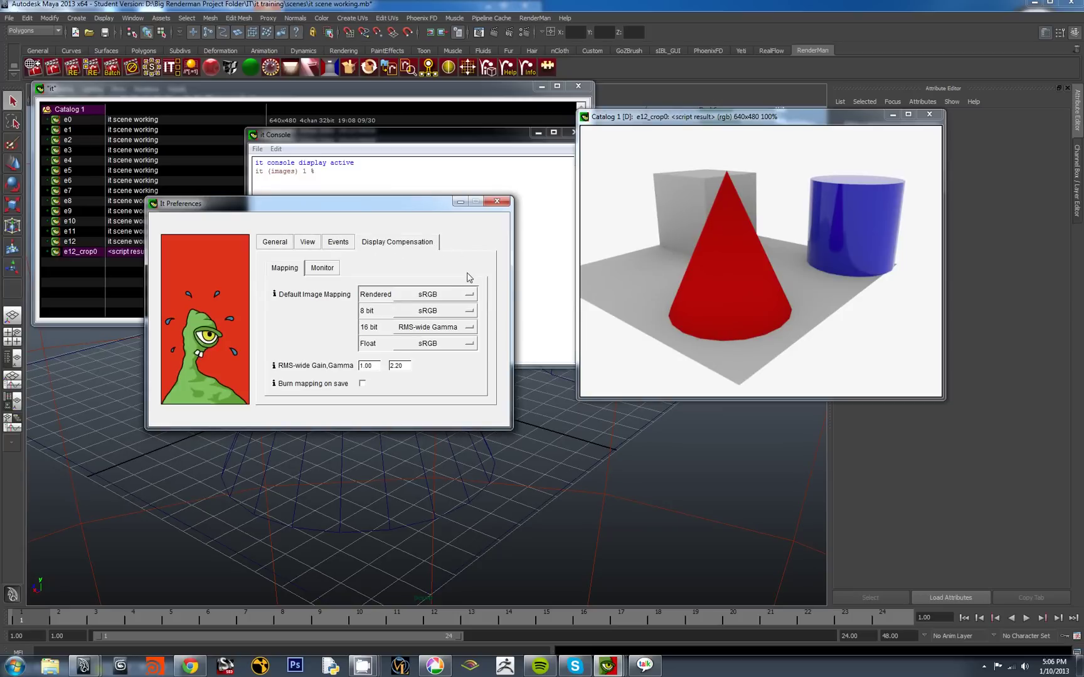
pyautogui.click(279, 246)
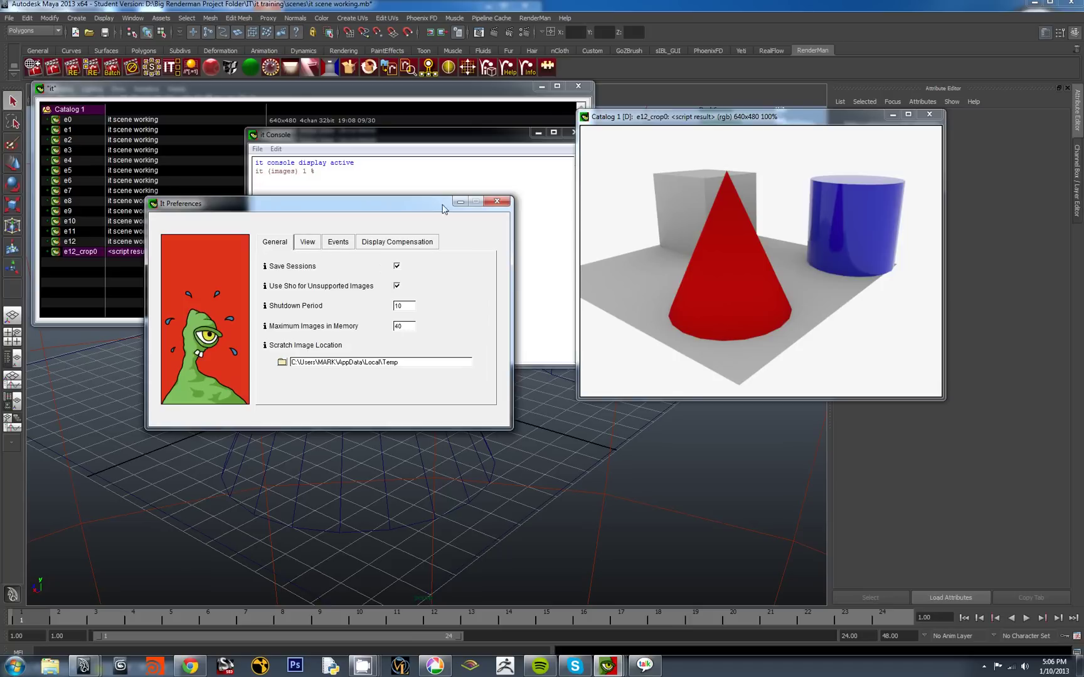
pyautogui.click(498, 202)
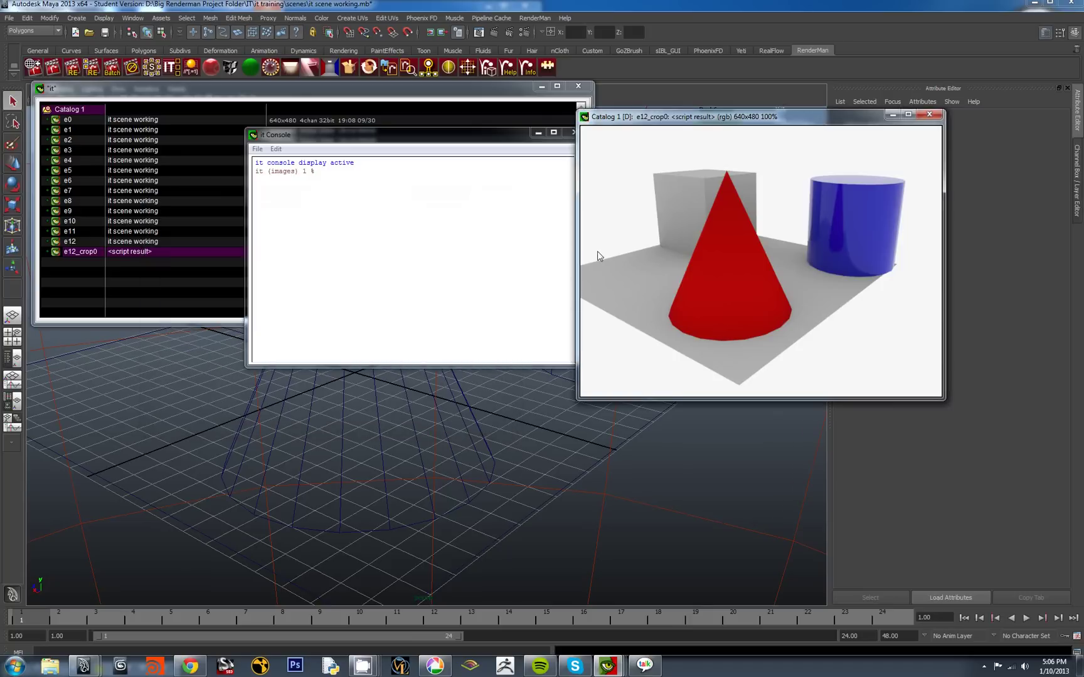
# Open the it message log and place it over the console, clear of the render image
pyautogui.rightClick(725, 235)
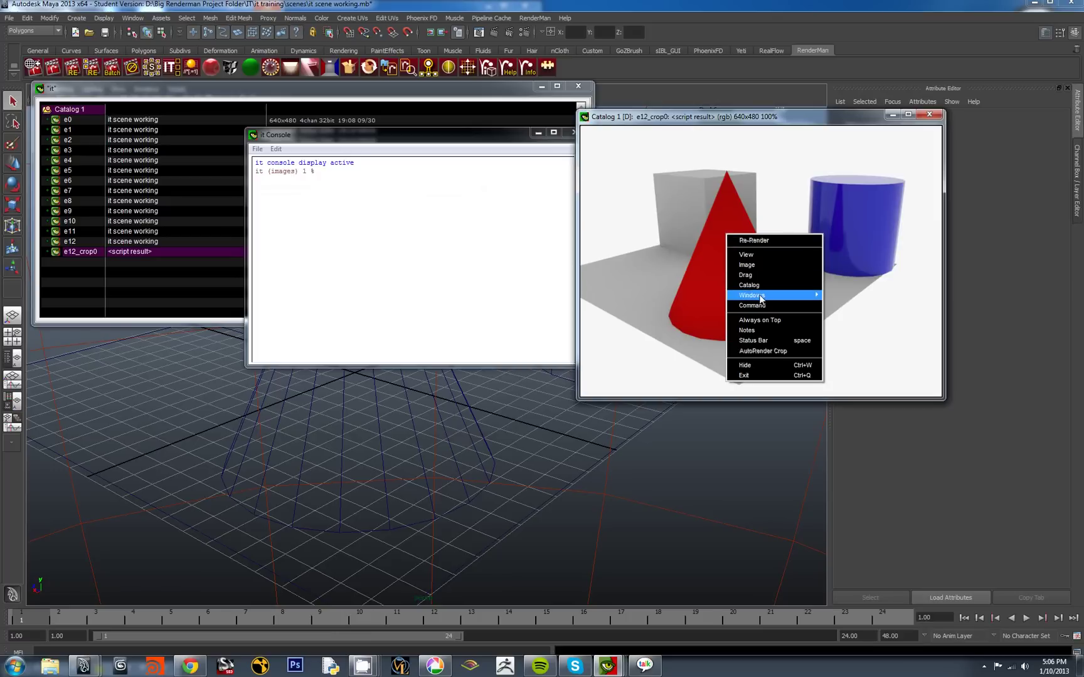
pyautogui.moveTo(763, 298)
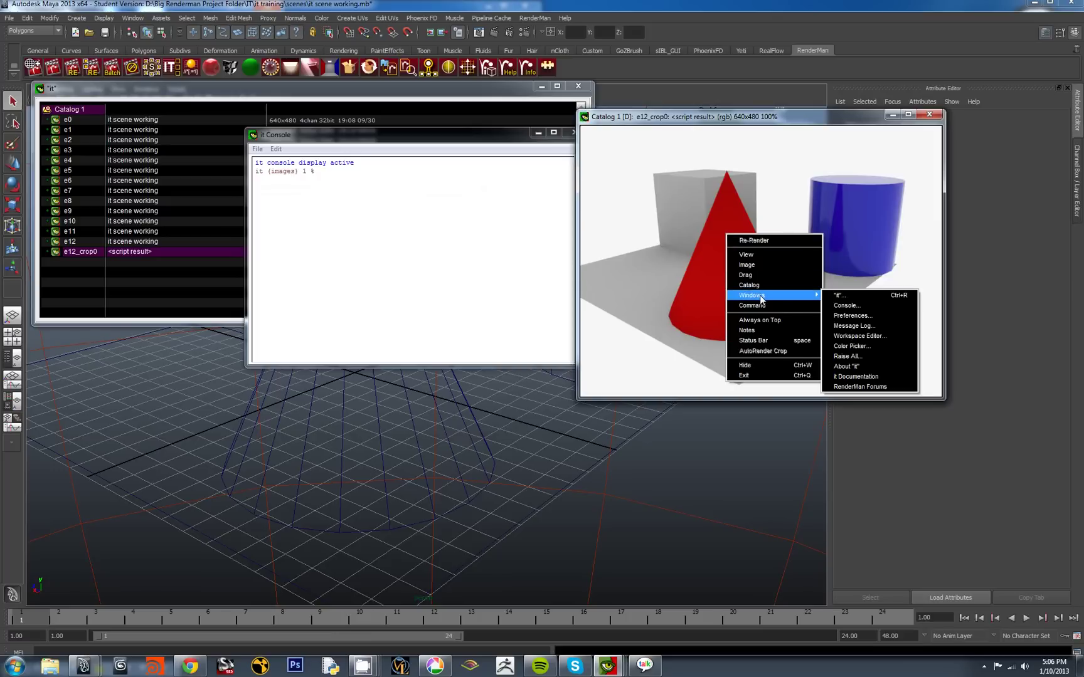
pyautogui.click(860, 327)
pyautogui.moveTo(525, 181); pyautogui.dragTo(311, 160)
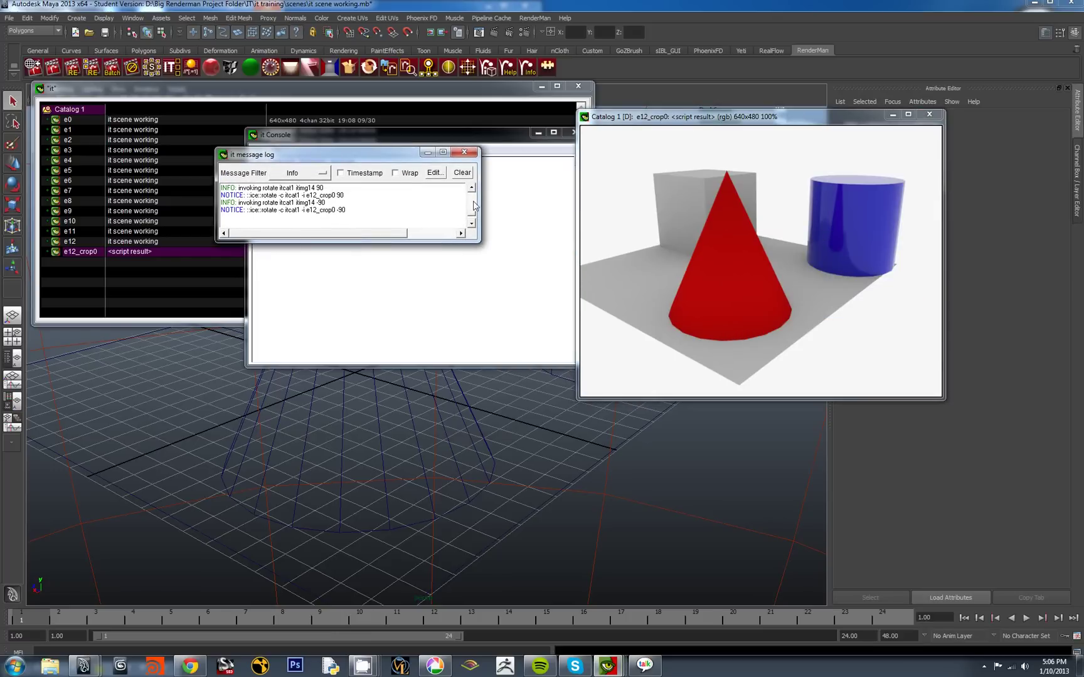
# Open the Workspace Editor and move the render image window aside so that the whole editor is uncovered
pyautogui.rightClick(742, 236)
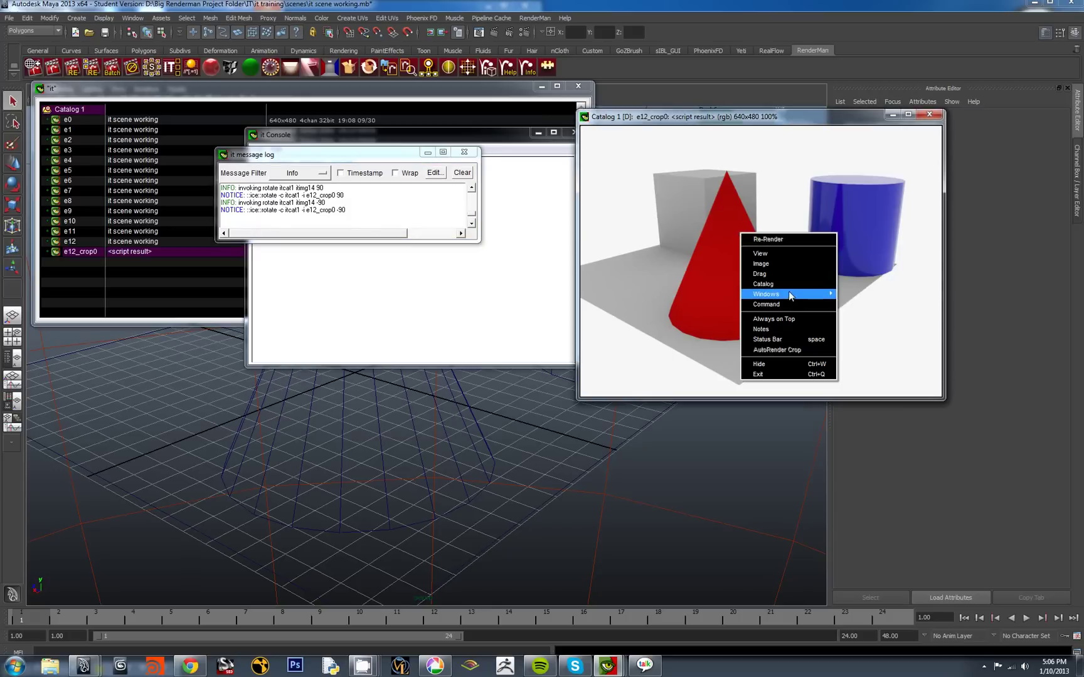
pyautogui.moveTo(788, 293)
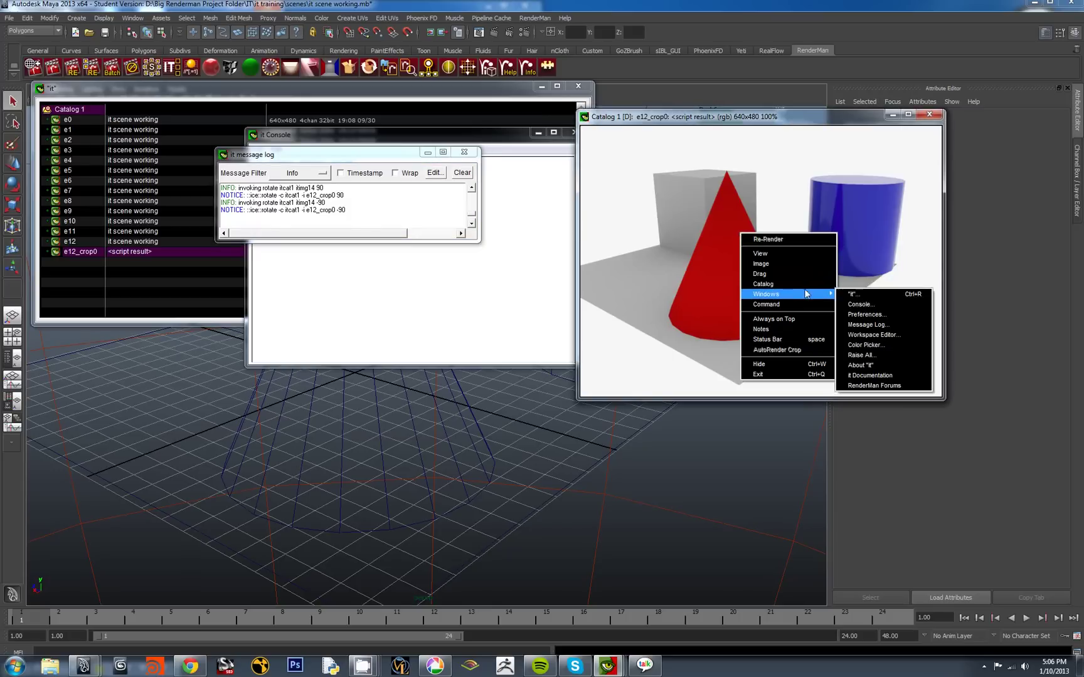
pyautogui.click(888, 337)
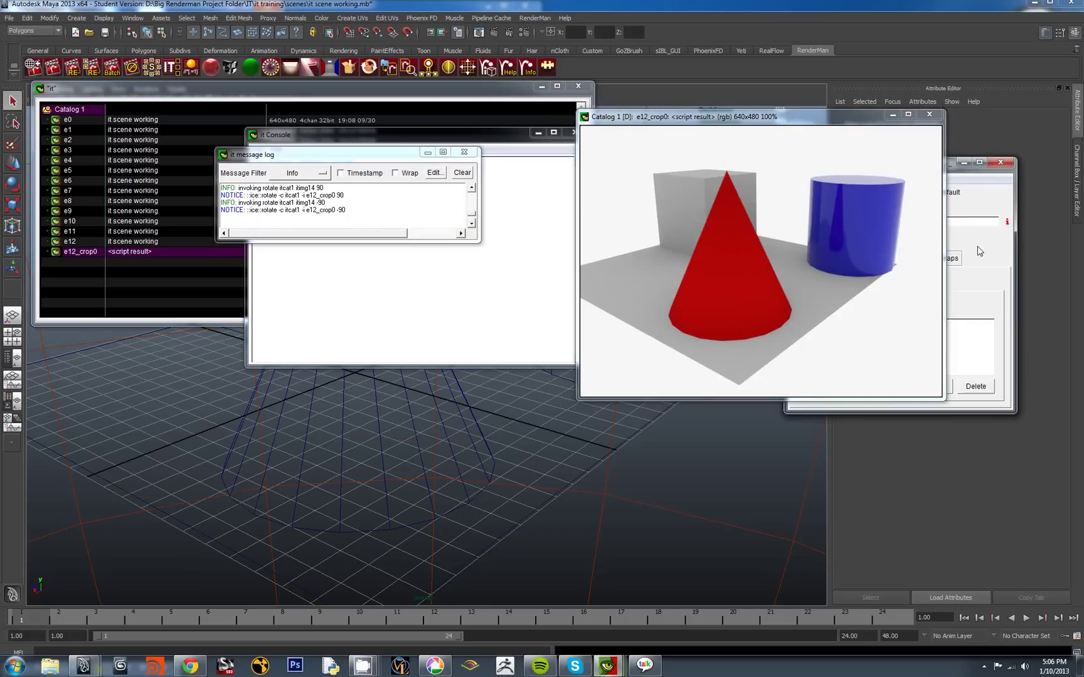
pyautogui.moveTo(842, 122); pyautogui.dragTo(619, 131)
pyautogui.click(864, 166)
pyautogui.moveTo(865, 165); pyautogui.dragTo(845, 144)
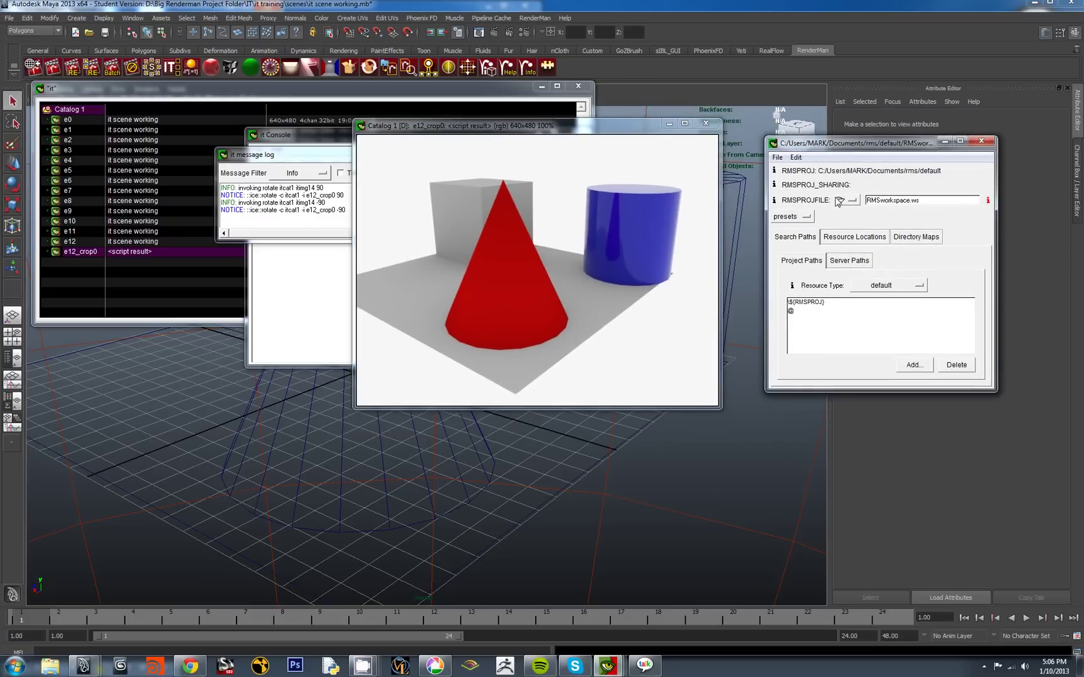
# Examine the Workspace Editor's Resource Locations, Directory Maps and Search Paths, and close the editor
pyautogui.click(851, 237)
pyautogui.click(908, 239)
pyautogui.click(856, 241)
pyautogui.click(782, 242)
pyautogui.click(981, 142)
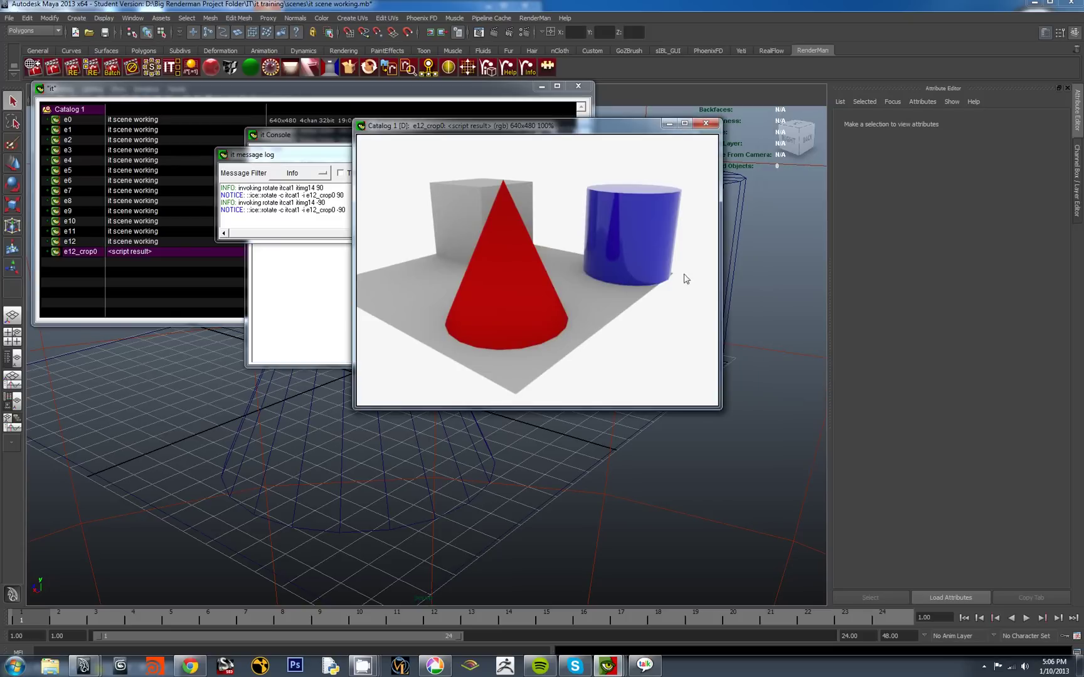
# Open it's Color Picker from the render image, place it beside the image to look it over, and close it
pyautogui.rightClick(586, 252)
pyautogui.moveTo(616, 313)
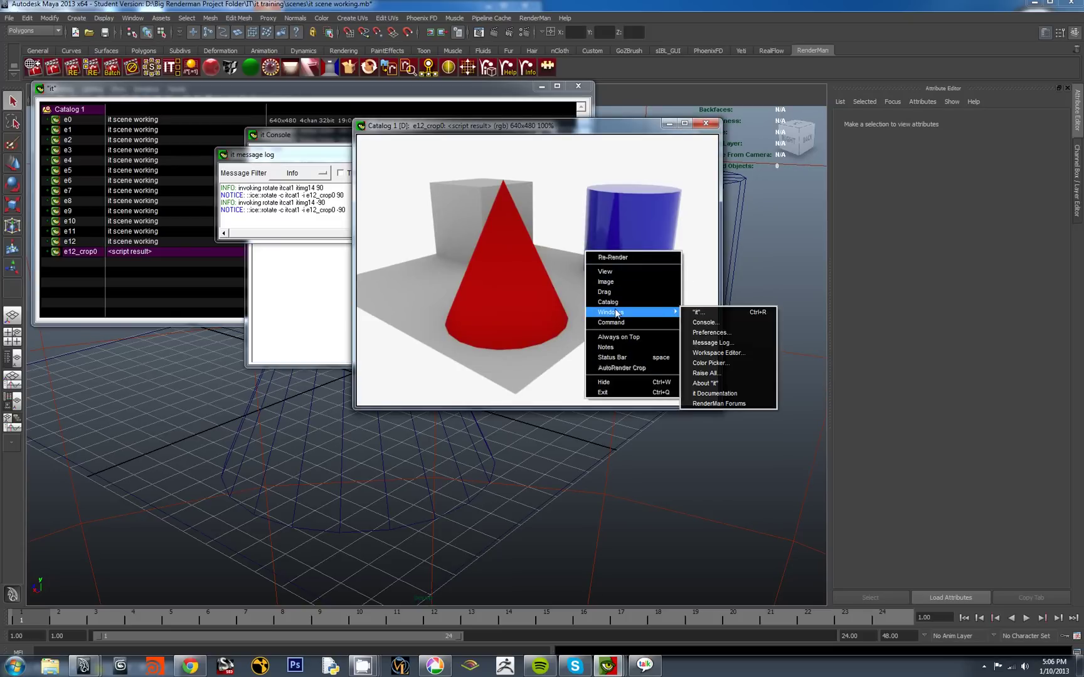
pyautogui.click(726, 365)
pyautogui.moveTo(762, 339); pyautogui.dragTo(888, 231)
pyautogui.click(808, 343)
pyautogui.click(818, 343)
pyautogui.click(638, 259)
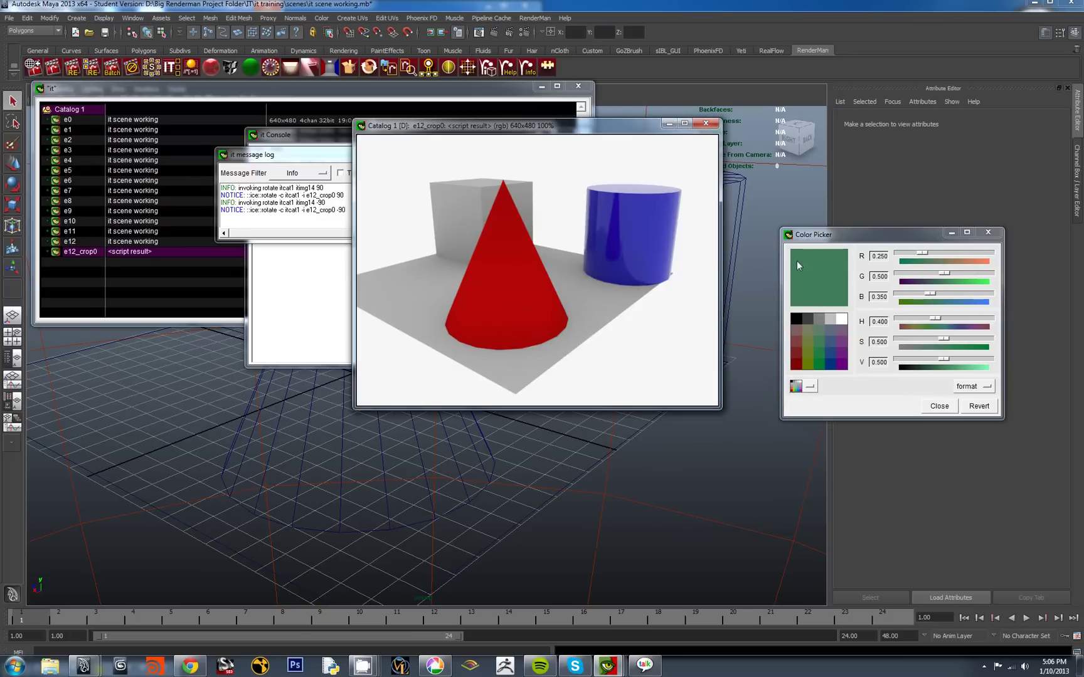
pyautogui.click(988, 232)
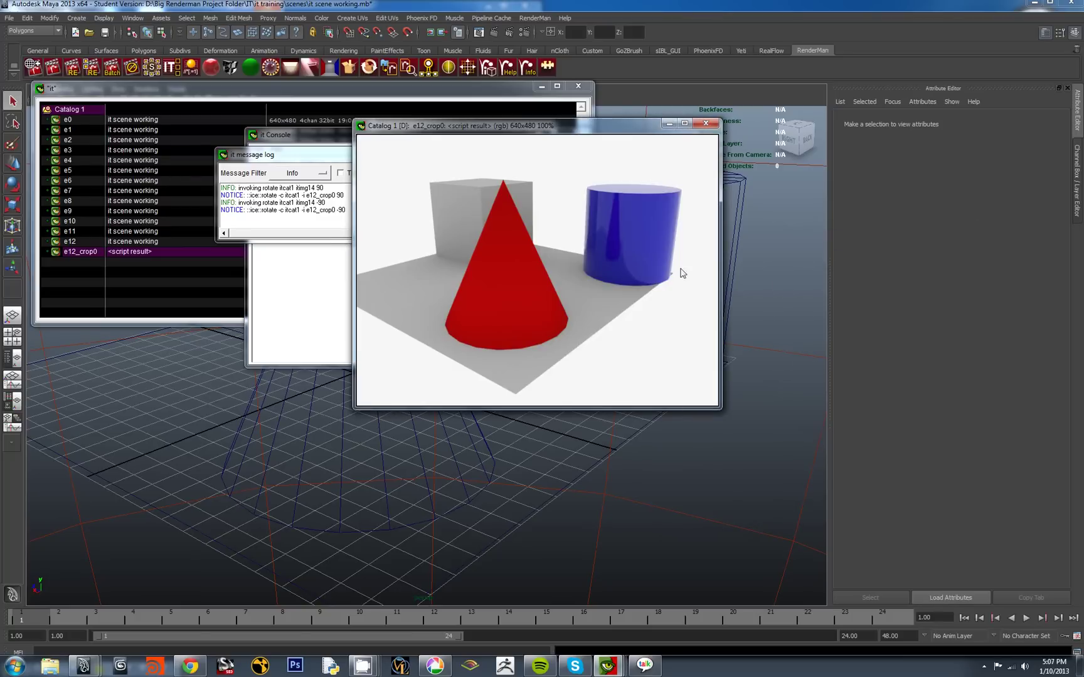
# Raise all of it's windows above the render image, move the message log and console aside, and close both
pyautogui.rightClick(637, 237)
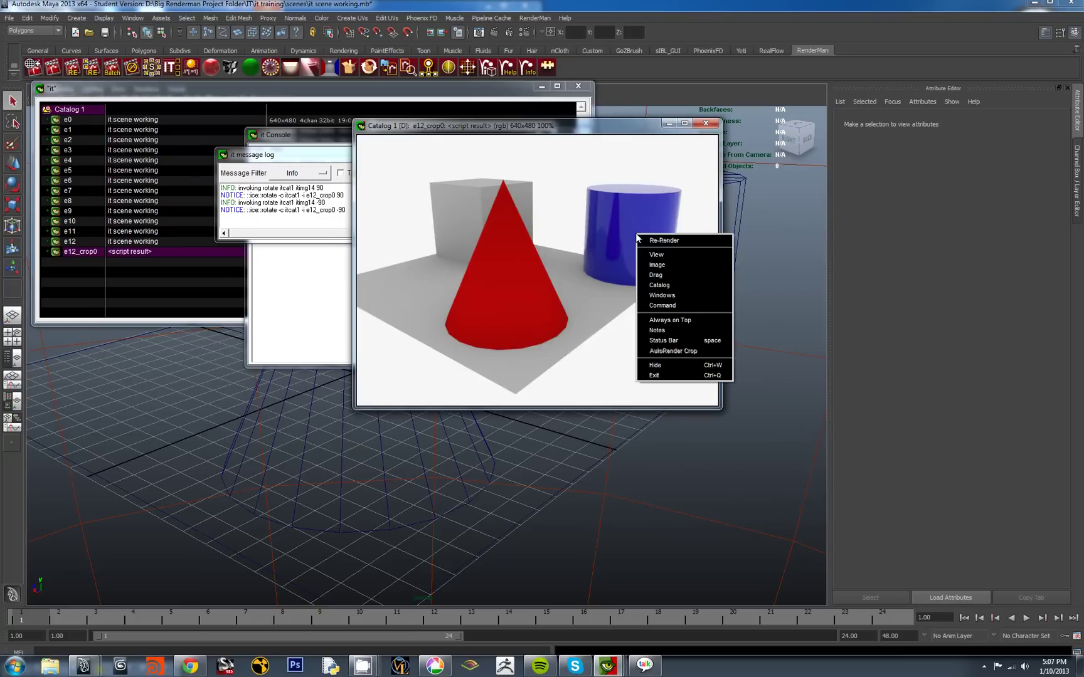
pyautogui.moveTo(666, 305)
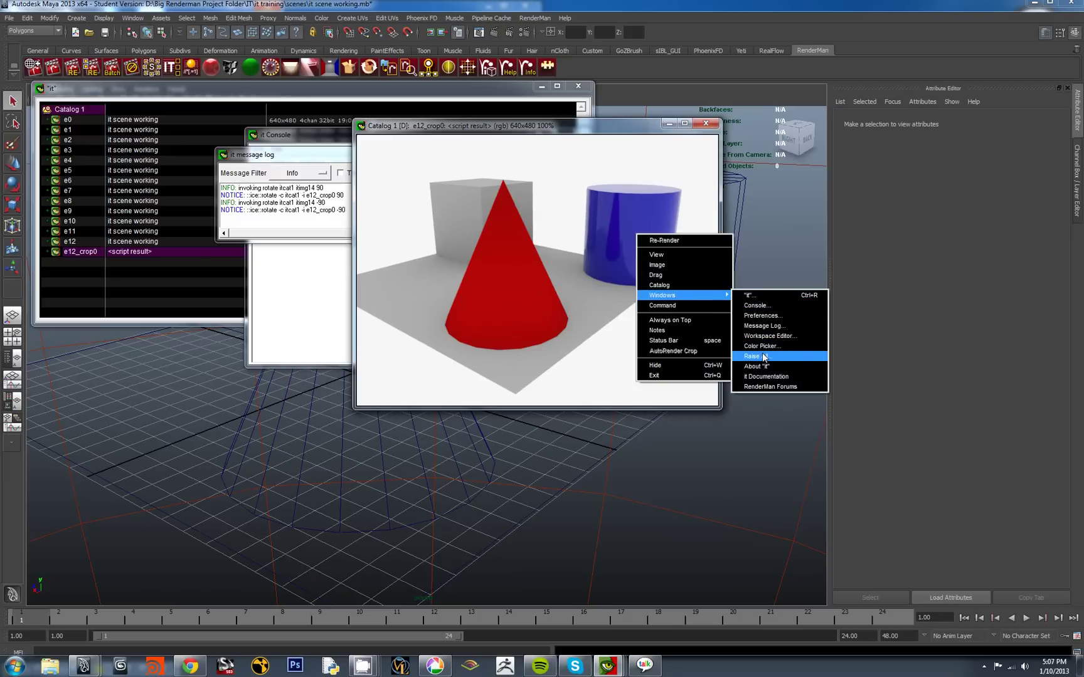
pyautogui.click(763, 357)
pyautogui.moveTo(339, 157); pyautogui.dragTo(107, 244)
pyautogui.click(232, 238)
pyautogui.moveTo(327, 136); pyautogui.dragTo(32, 276)
pyautogui.click(290, 277)
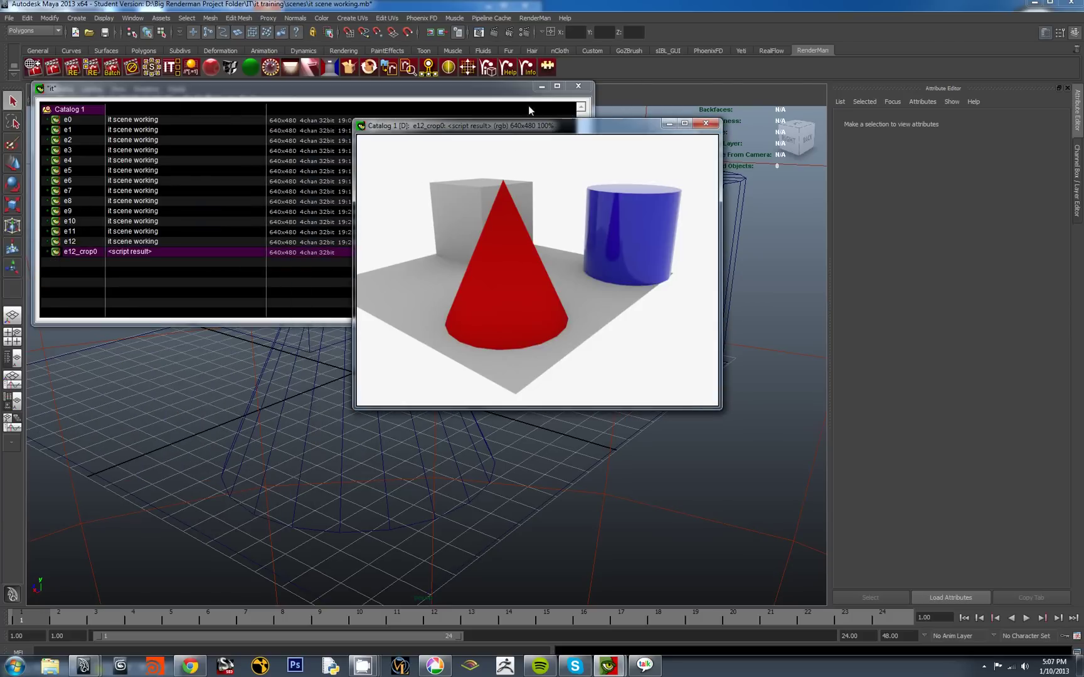
pyautogui.click(578, 86)
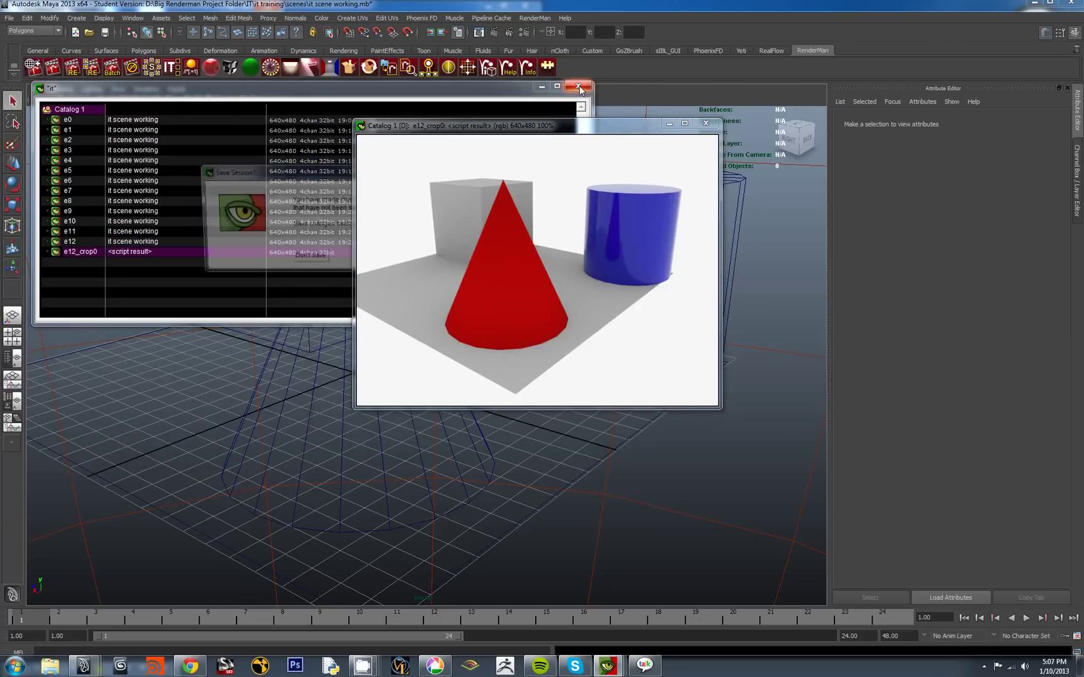
pyautogui.click(306, 264)
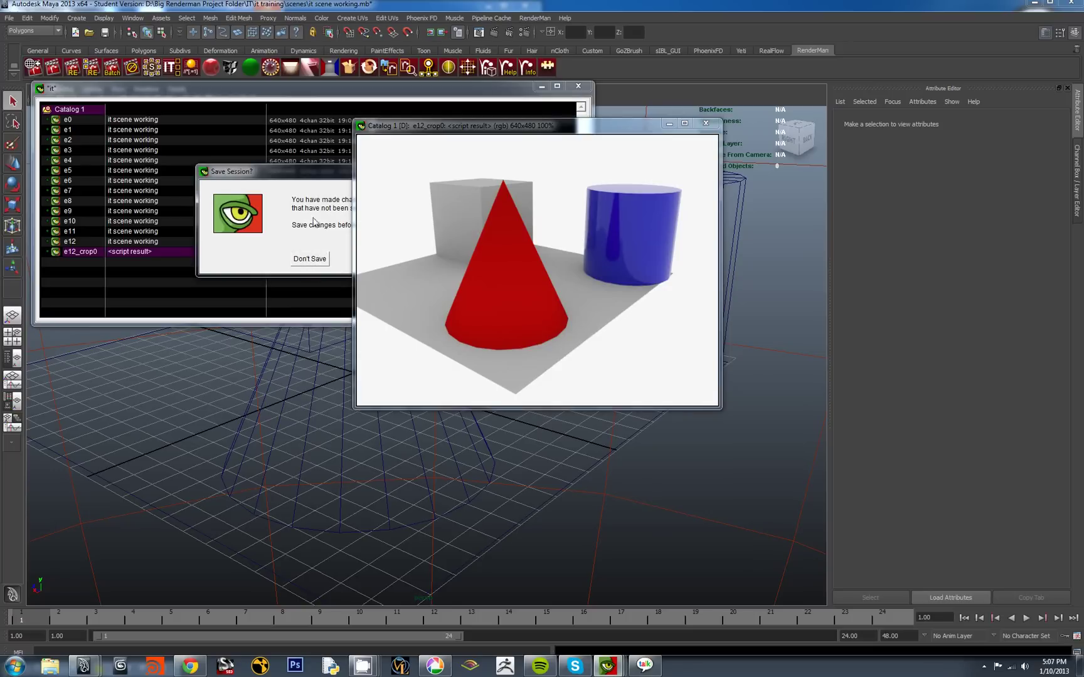
pyautogui.moveTo(317, 176); pyautogui.dragTo(211, 178)
pyautogui.click(265, 260)
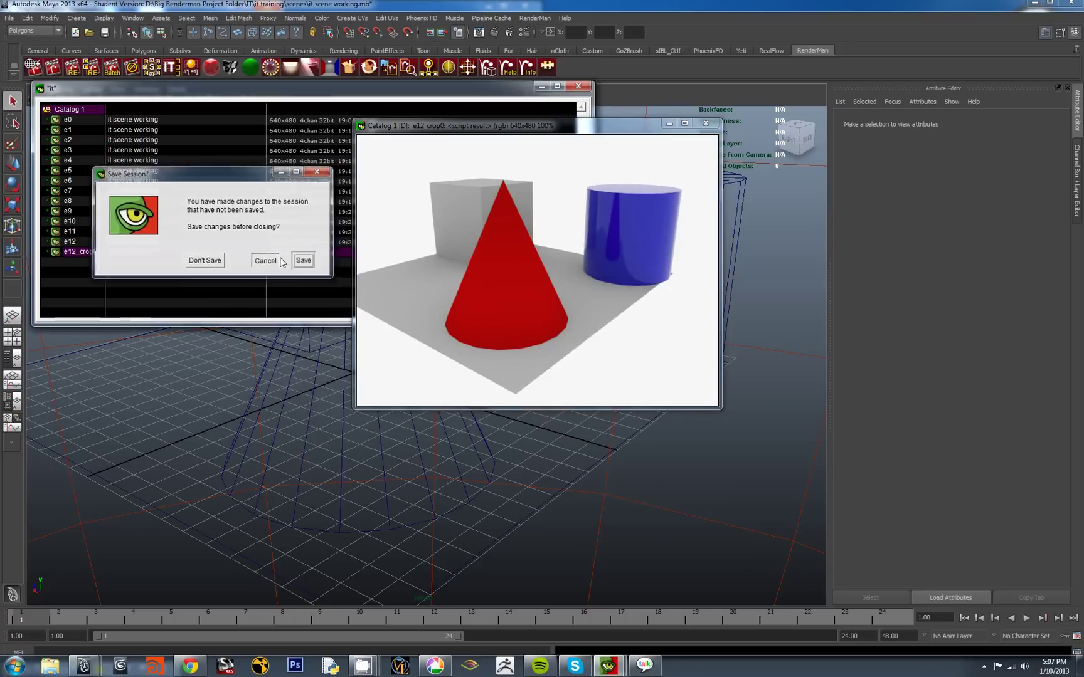
# Minimize the it catalog window, bring it back with Raise All, and move the render image aside to uncover the catalog list
pyautogui.click(541, 87)
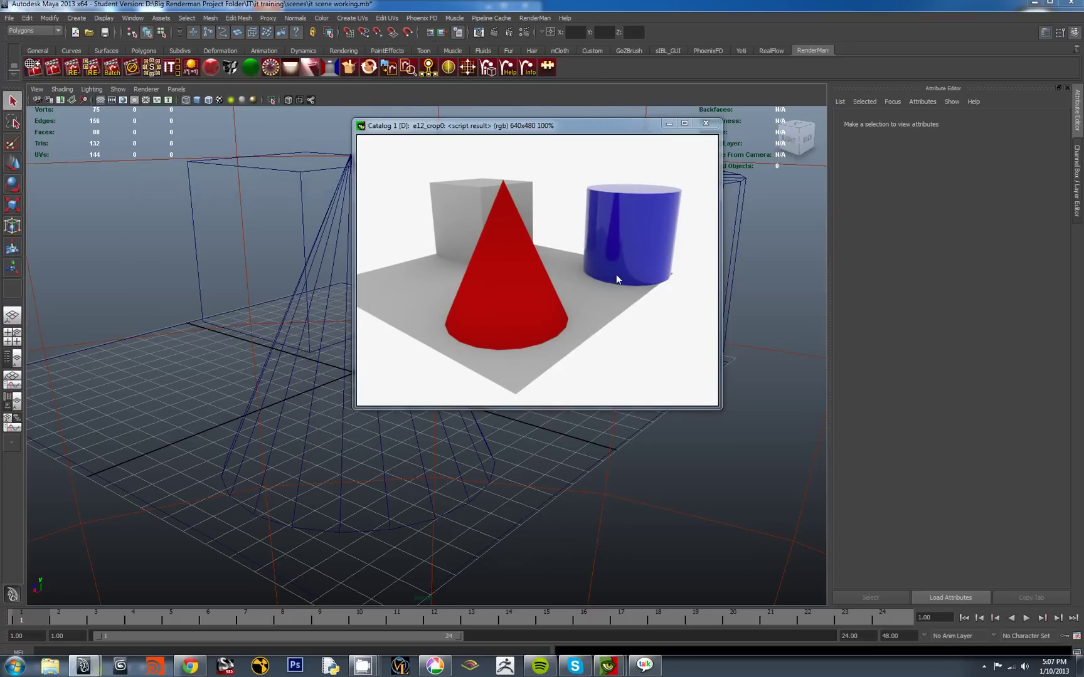
pyautogui.rightClick(600, 237)
pyautogui.moveTo(660, 294)
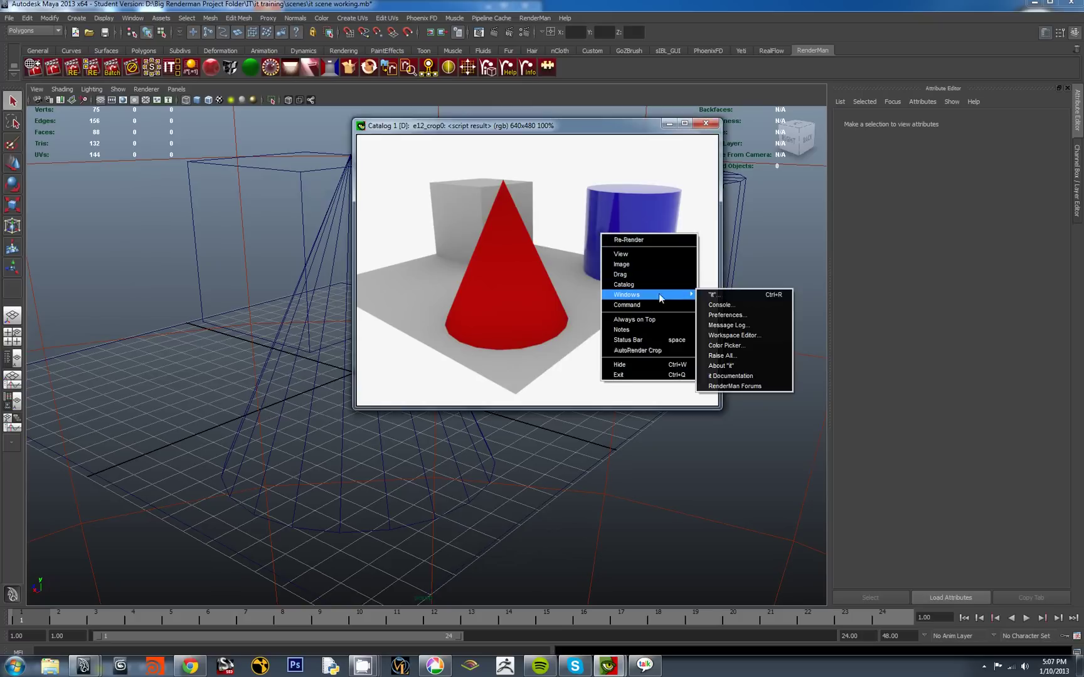
pyautogui.click(727, 356)
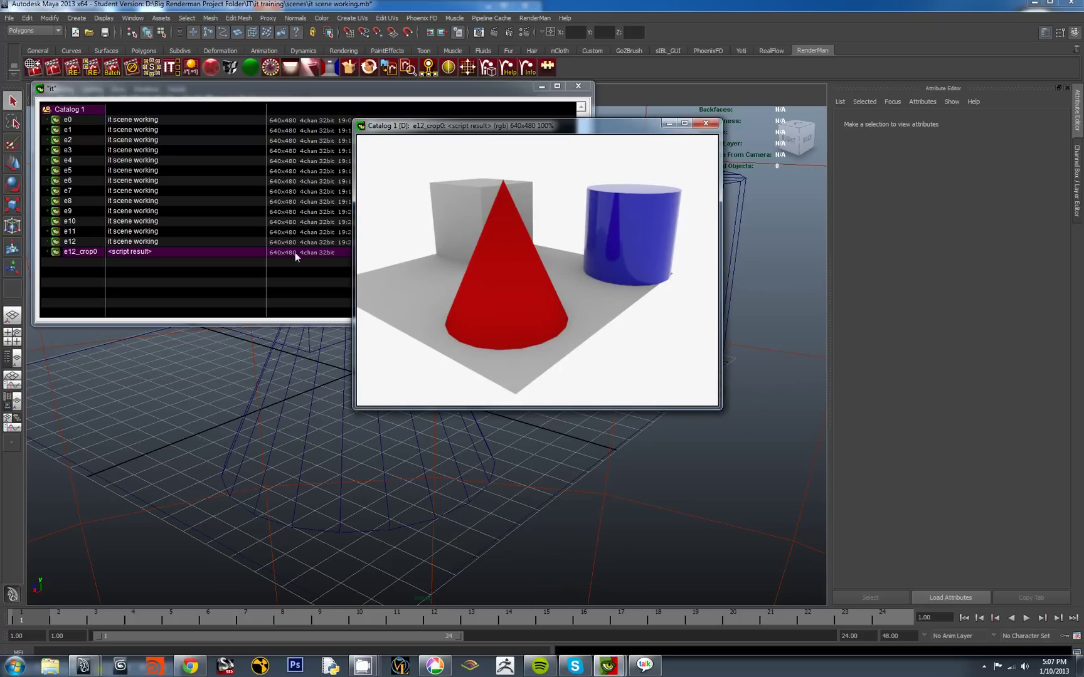
pyautogui.moveTo(456, 128); pyautogui.dragTo(604, 191)
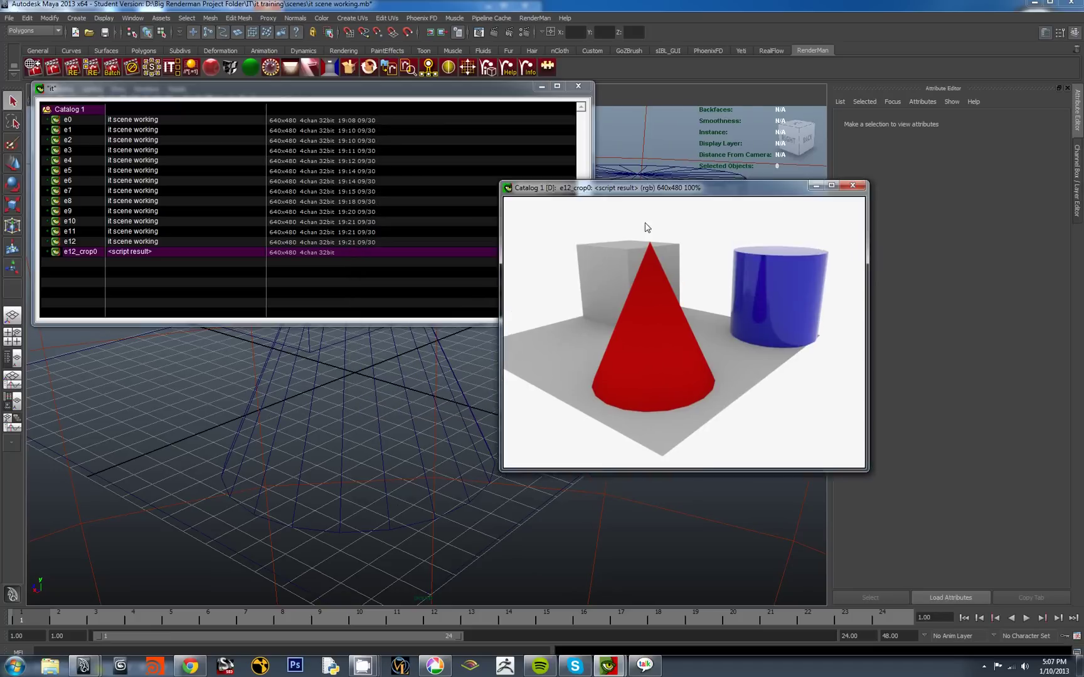
pyautogui.moveTo(647, 228); pyautogui.dragTo(685, 237)
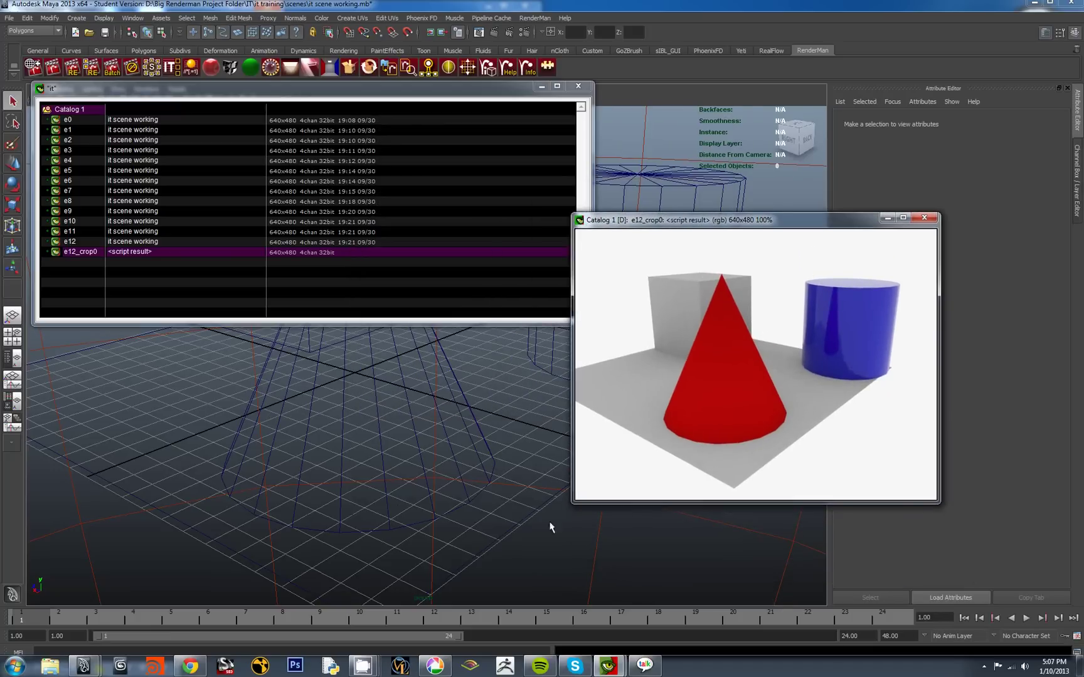
# Open the About "it" window from the render image to check the version information, and close it
pyautogui.rightClick(742, 335)
pyautogui.moveTo(801, 407)
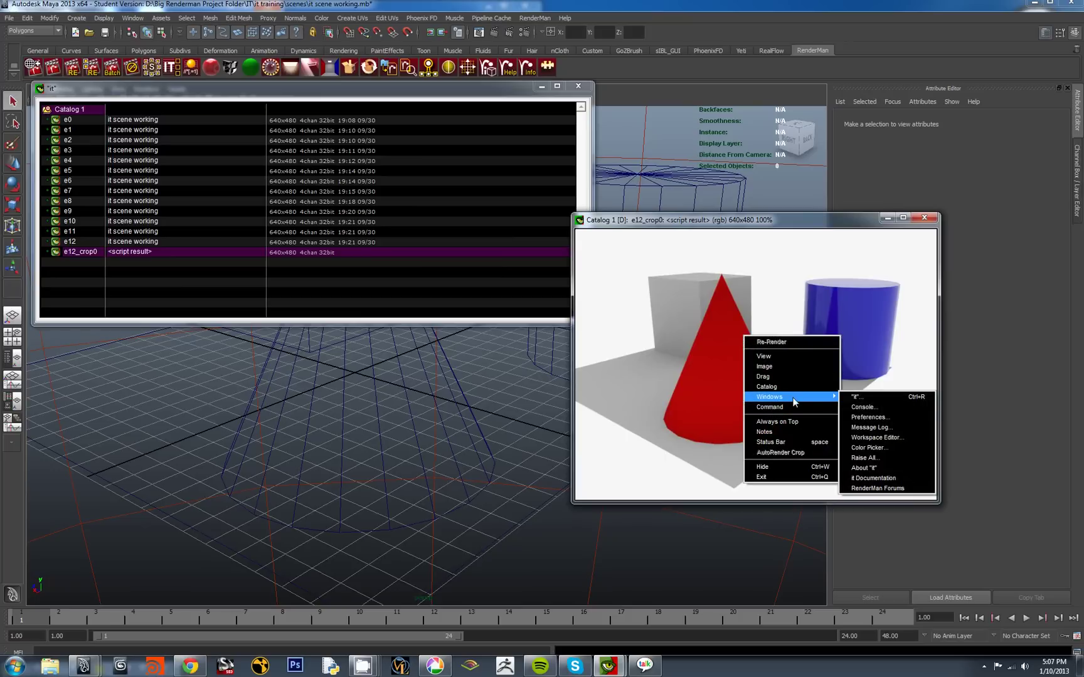
pyautogui.click(871, 469)
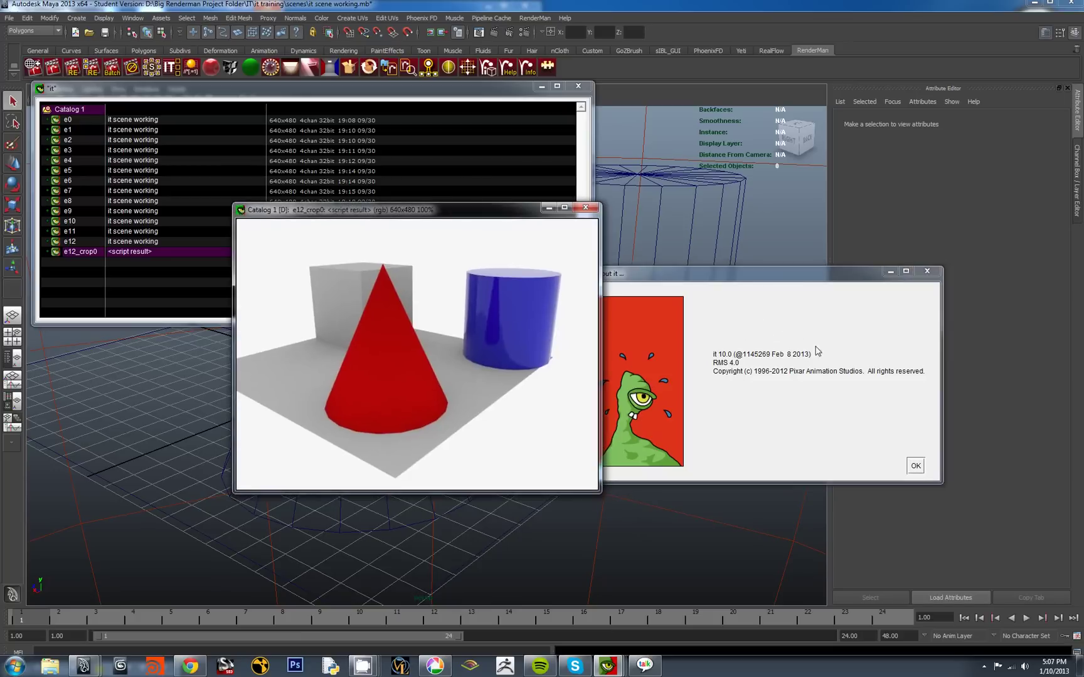
pyautogui.click(934, 281)
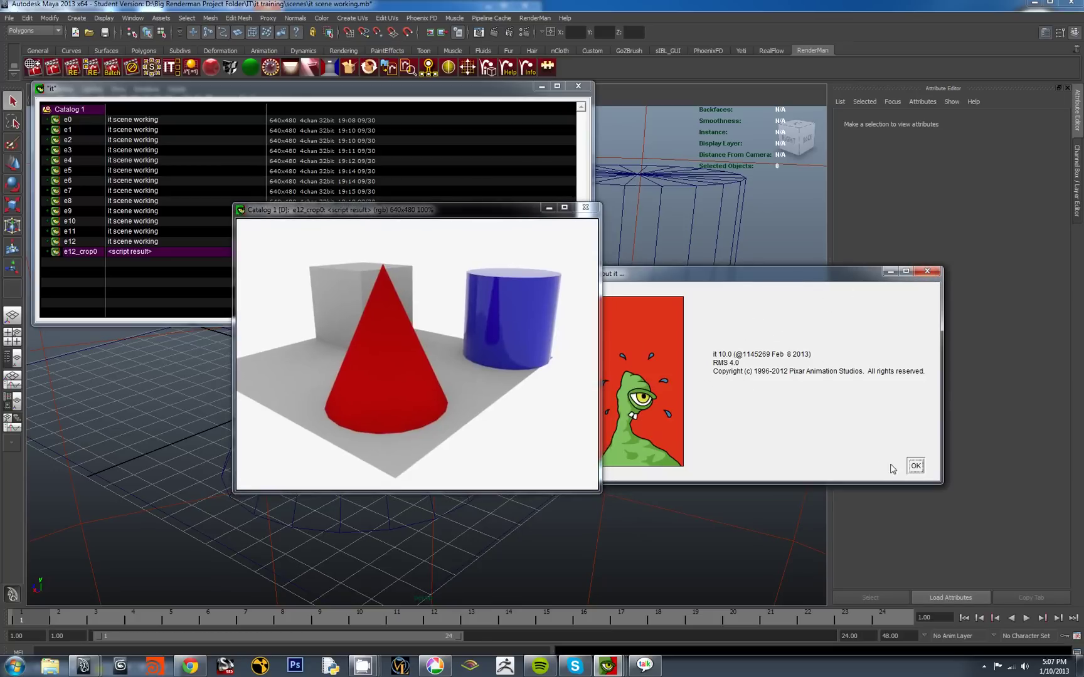
pyautogui.click(915, 467)
# Open the it Documentation from the render image, go to the "it" User Interface page, and move the render image off the text
pyautogui.rightClick(472, 293)
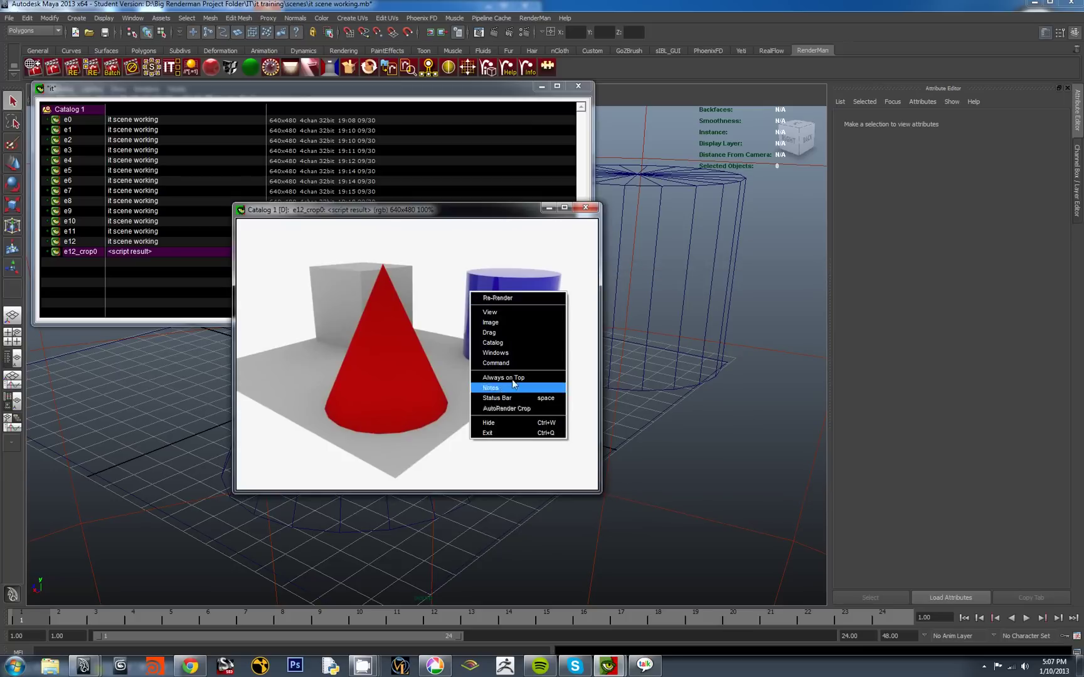
pyautogui.moveTo(512, 353)
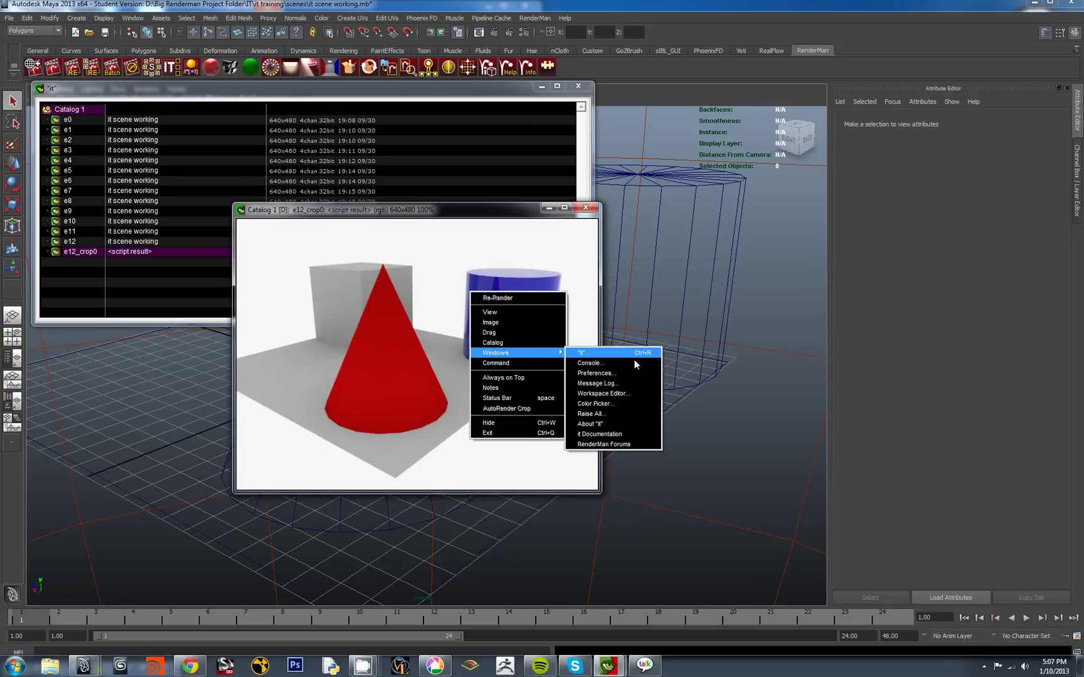
pyautogui.click(615, 437)
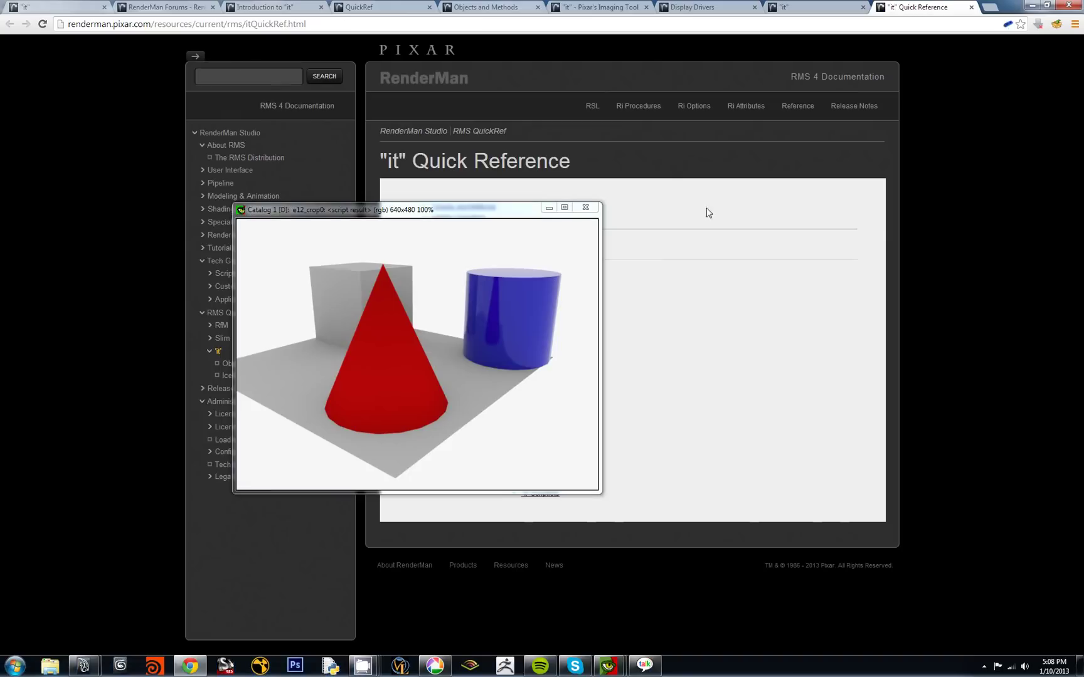
pyautogui.moveTo(490, 209); pyautogui.dragTo(766, 344)
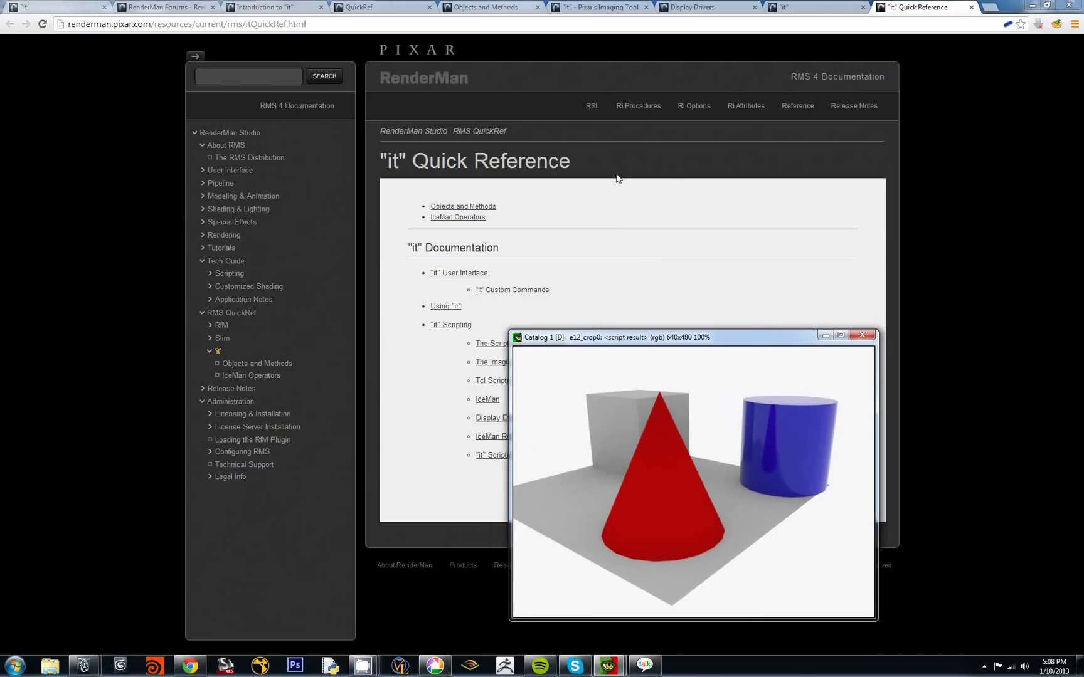
pyautogui.click(455, 274)
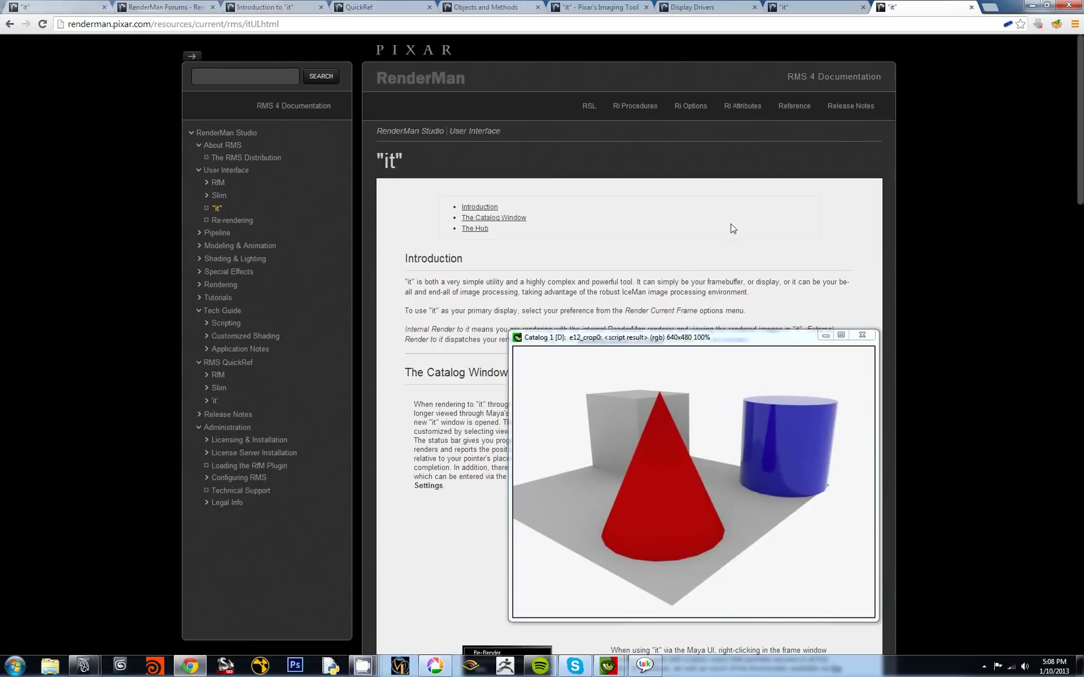
pyautogui.moveTo(713, 342); pyautogui.dragTo(269, 208)
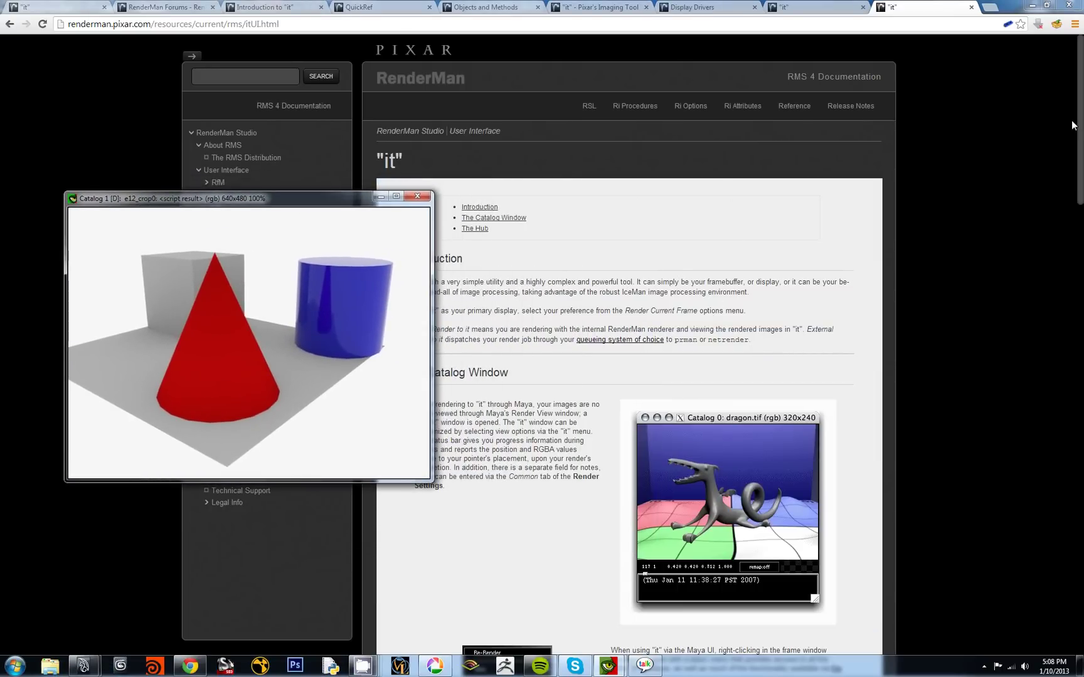
# Read through the Catalog Window section of the "it" documentation as far as The Hub, and minimize the browser
pyautogui.scroll(-4, 627, 352)
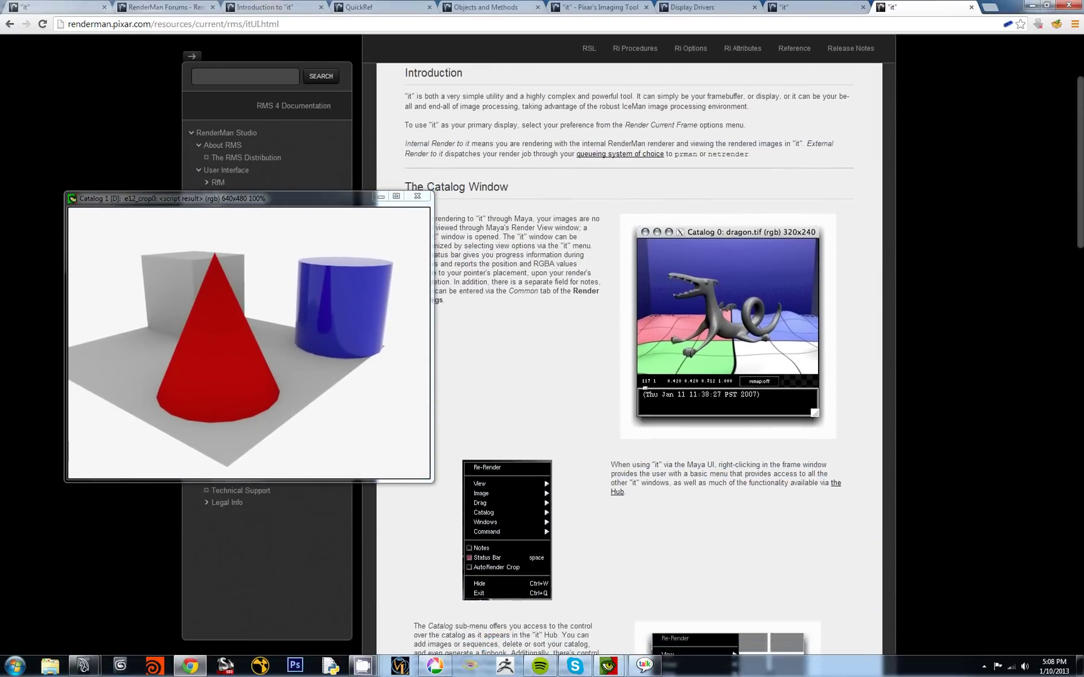
pyautogui.scroll(-8, 627, 352)
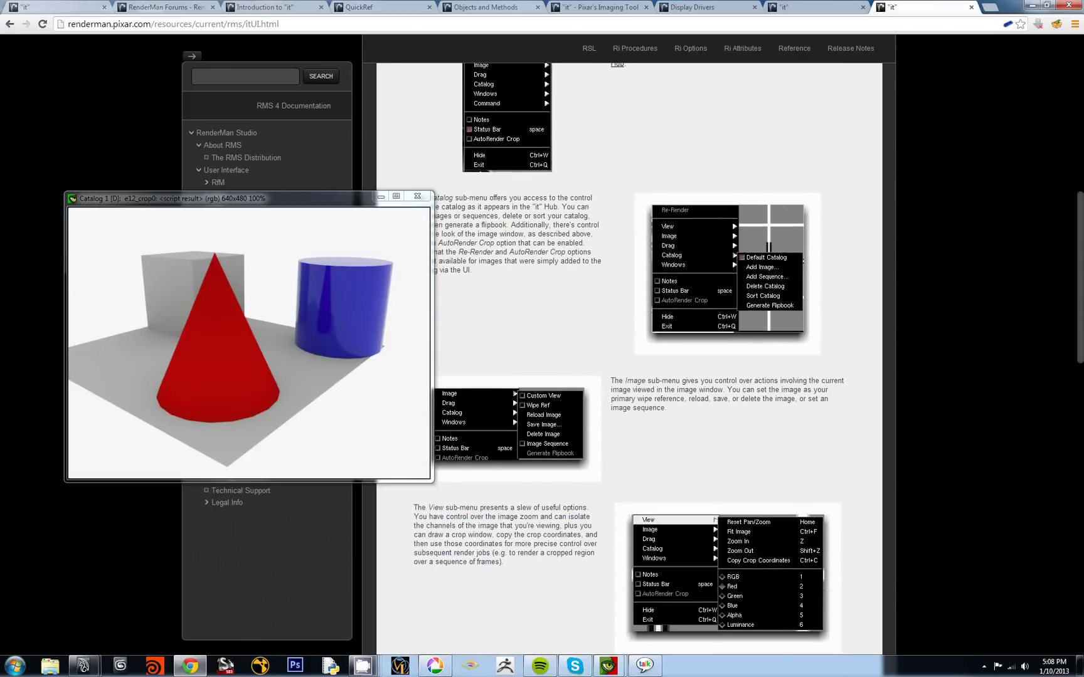
pyautogui.scroll(-2, 628, 352)
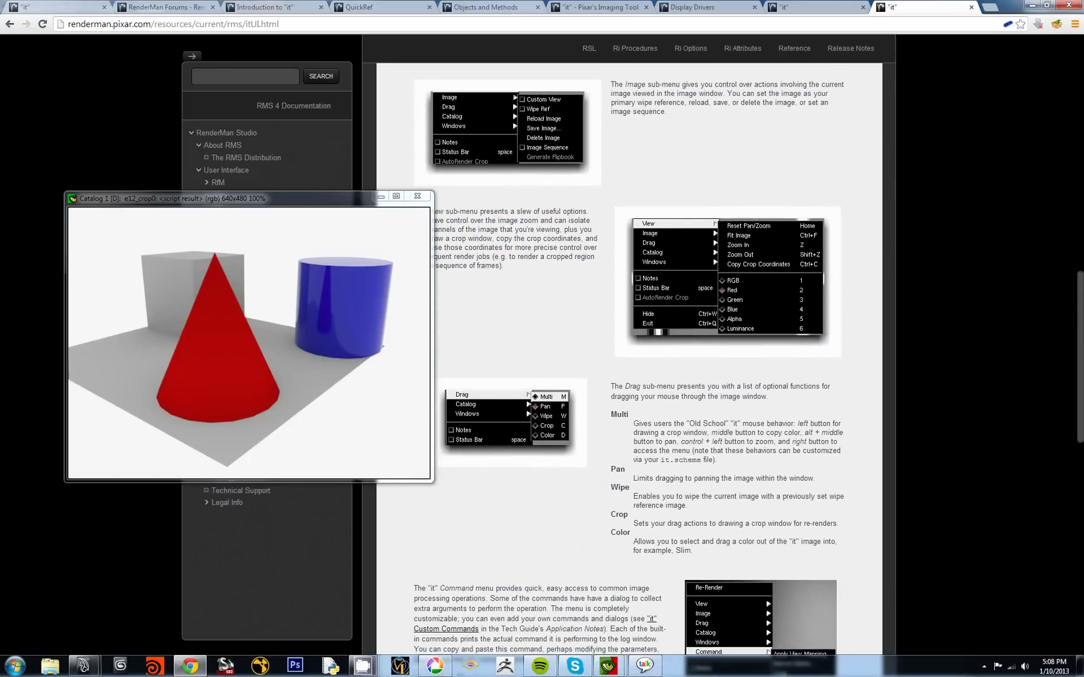
pyautogui.scroll(-1, 627, 351)
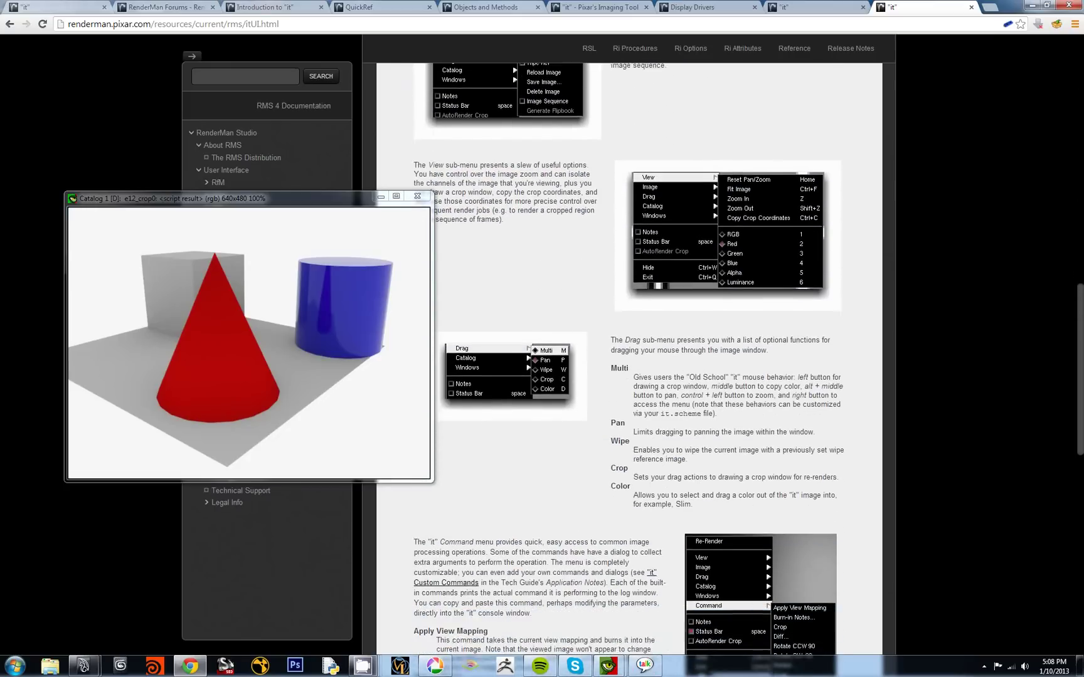
pyautogui.scroll(-3, 628, 351)
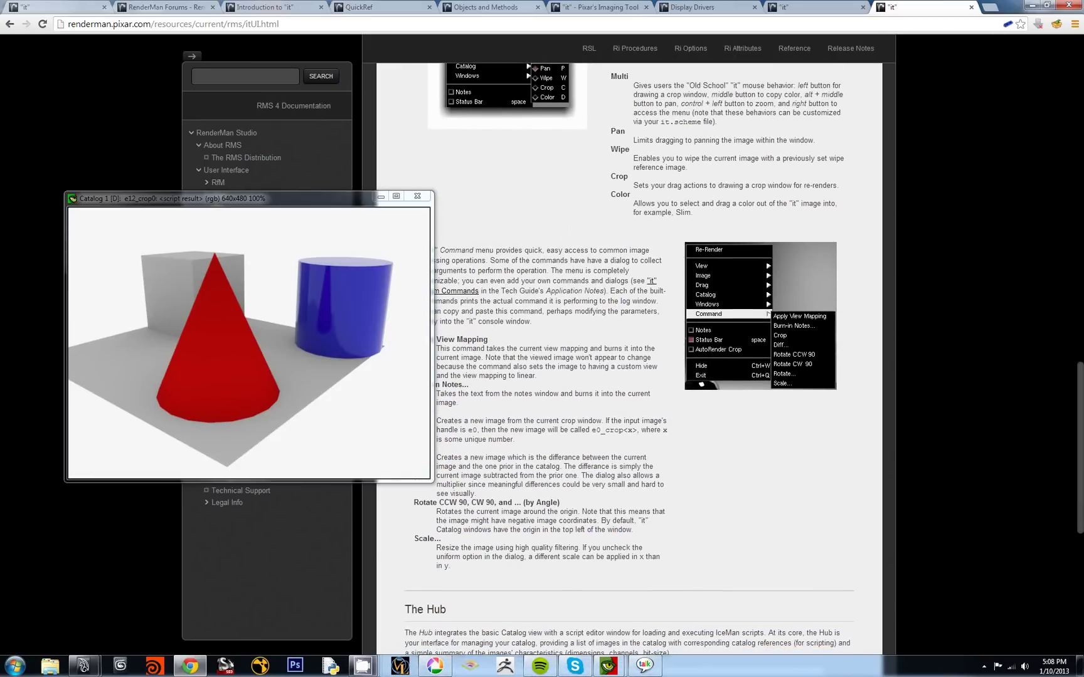
pyautogui.scroll(-1, 627, 351)
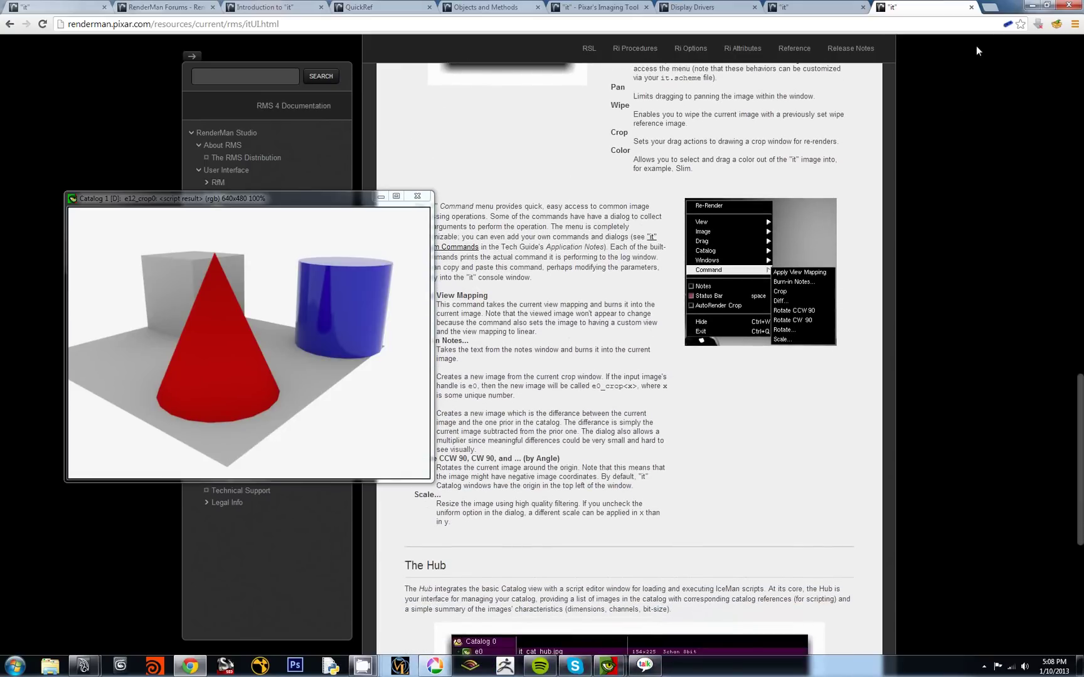
pyautogui.click(1031, 7)
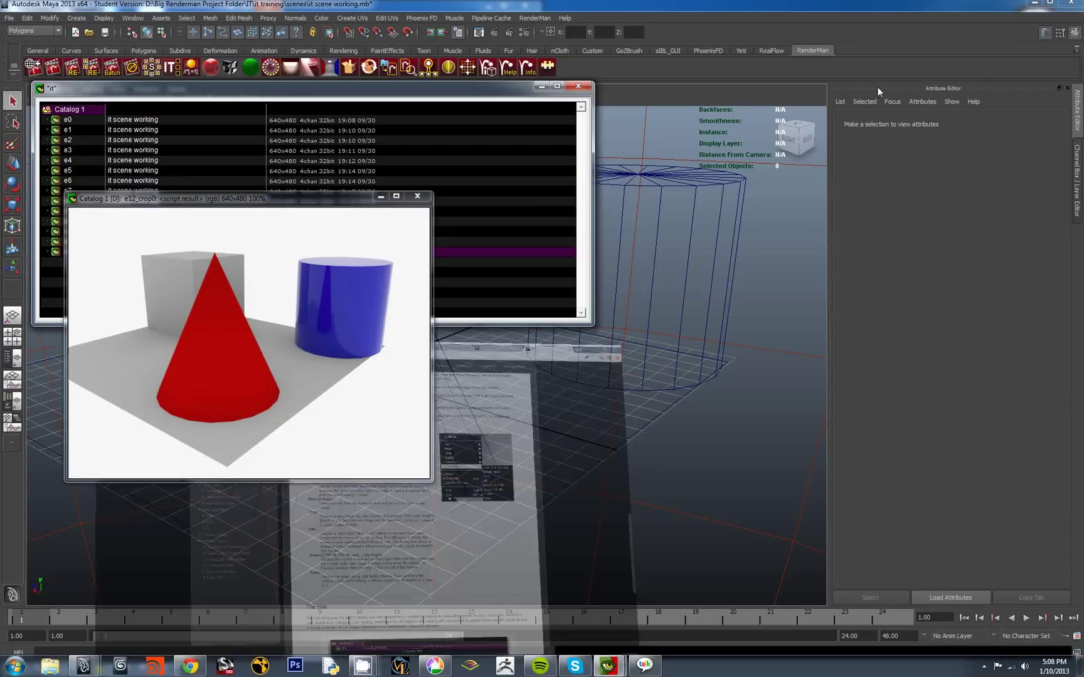
# Switch to Chrome to look over the RenderMan Studio forum, and minimize the browser to return to Maya
pyautogui.rightClick(324, 346)
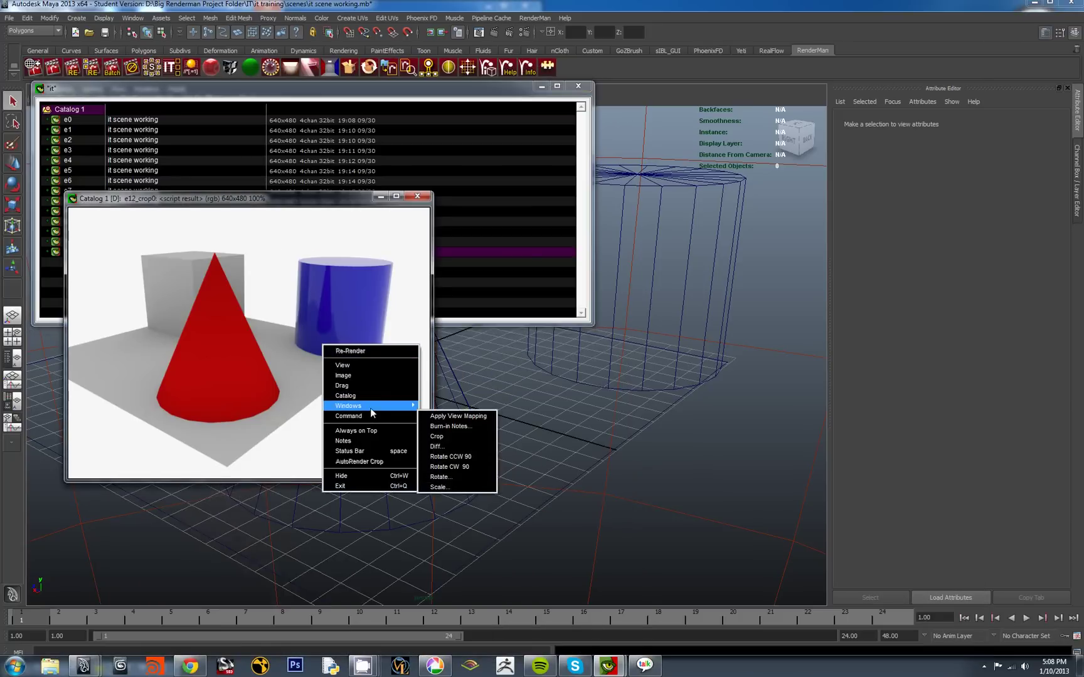
pyautogui.moveTo(372, 406)
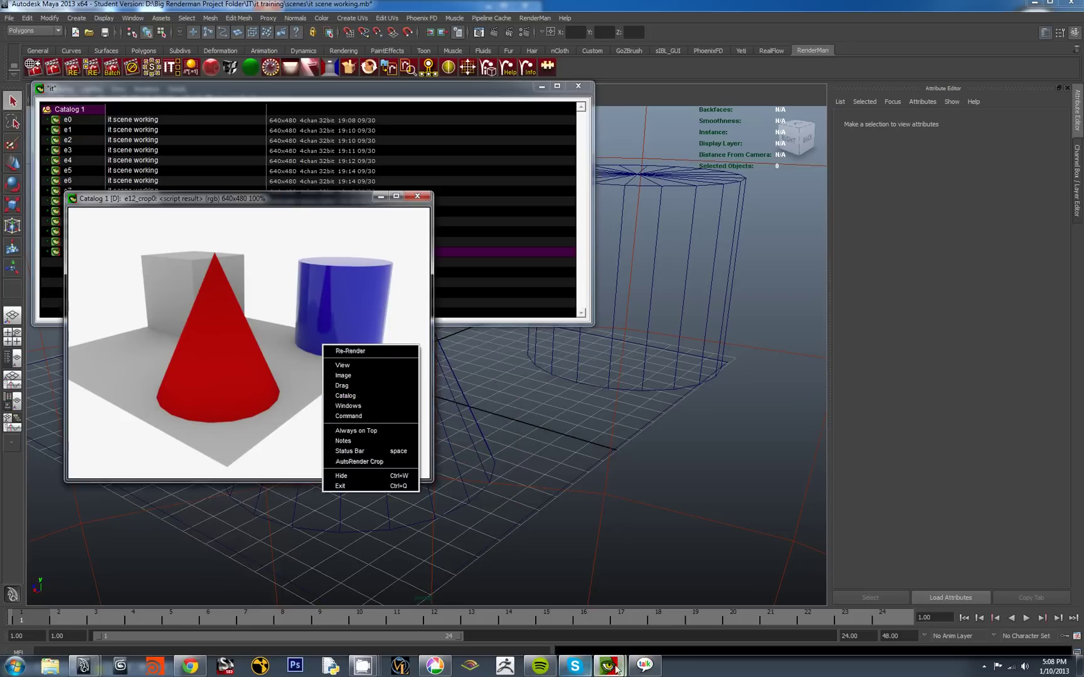
pyautogui.click(191, 666)
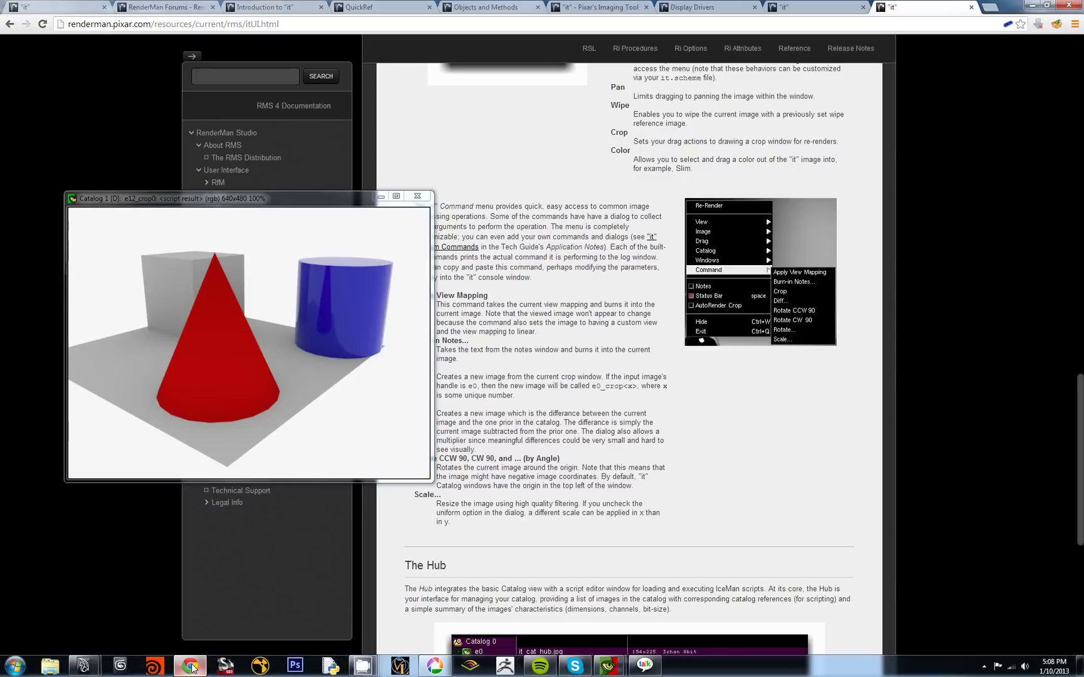
pyautogui.click(155, 8)
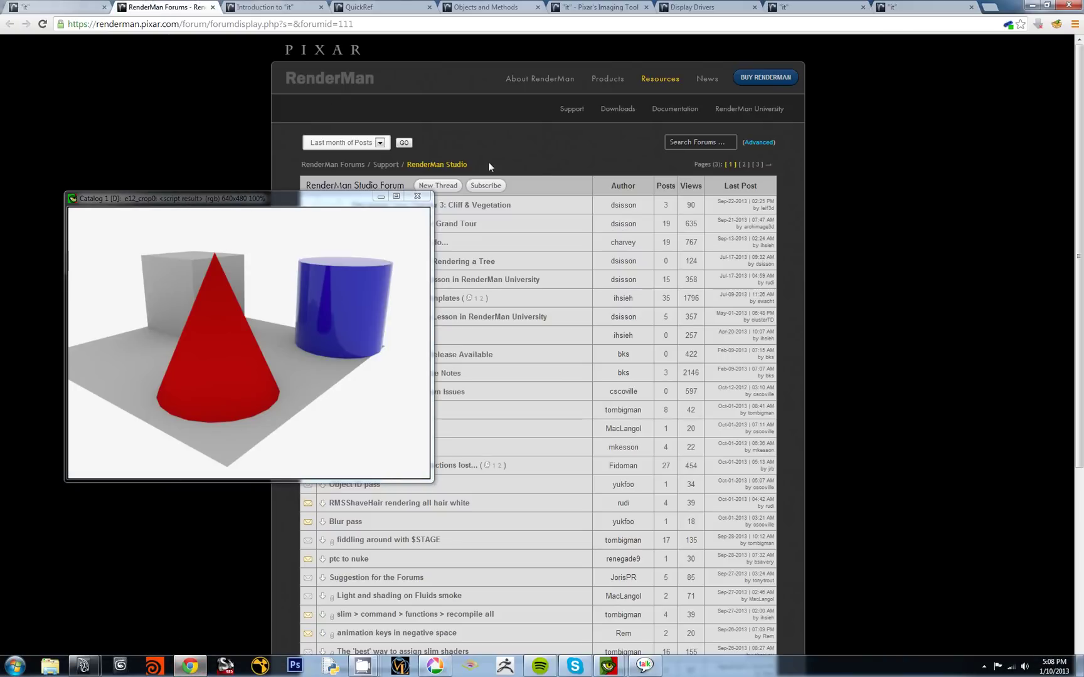
pyautogui.click(1031, 8)
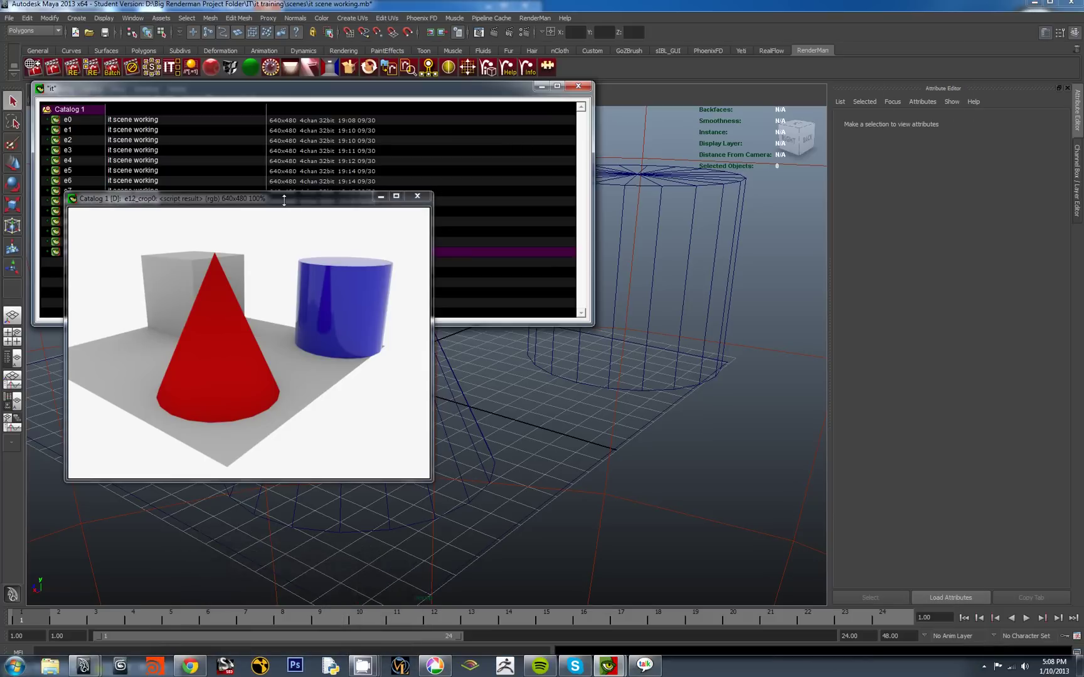
# Move the render image clear of the catalog list and look over the image commands, from Apply View Mapping to Scale
pyautogui.moveTo(290, 201); pyautogui.dragTo(616, 149)
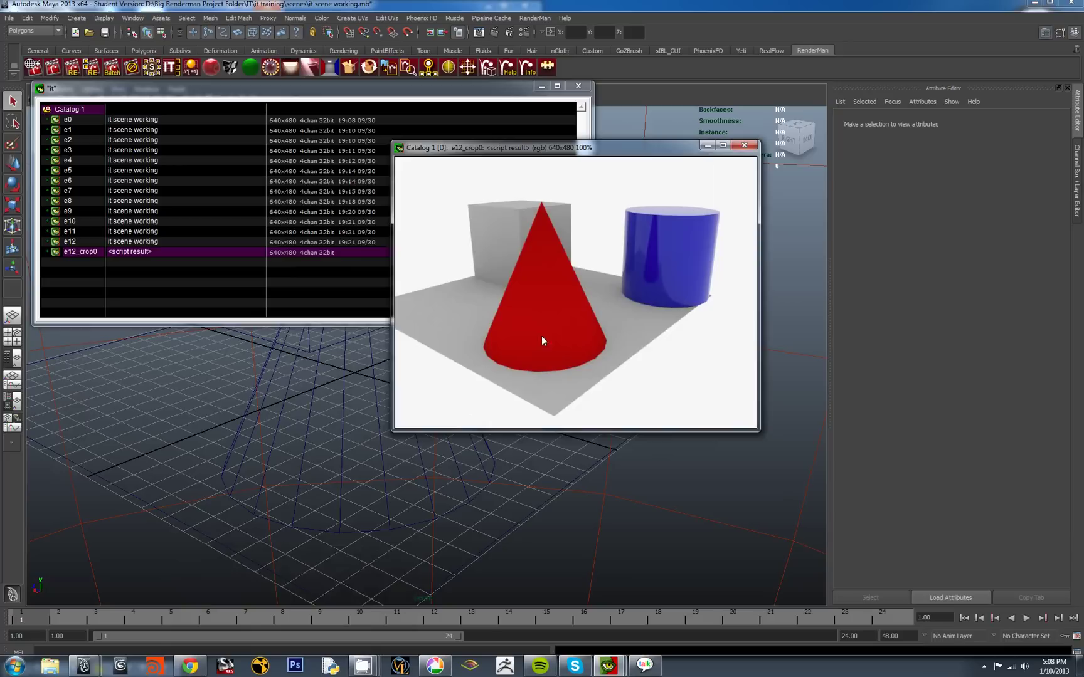
pyautogui.rightClick(572, 266)
pyautogui.moveTo(635, 336)
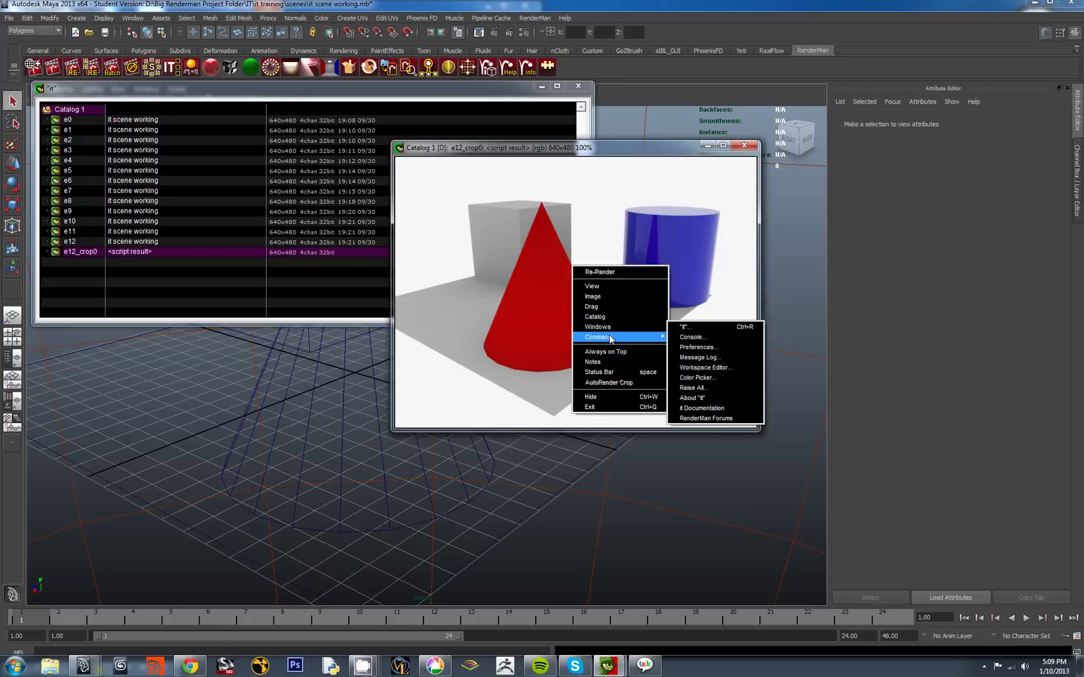
# Save the e12_crop0 image without its view mapping as unapplied in the images folder, in JPEG High Quality format
pyautogui.moveTo(592, 296)
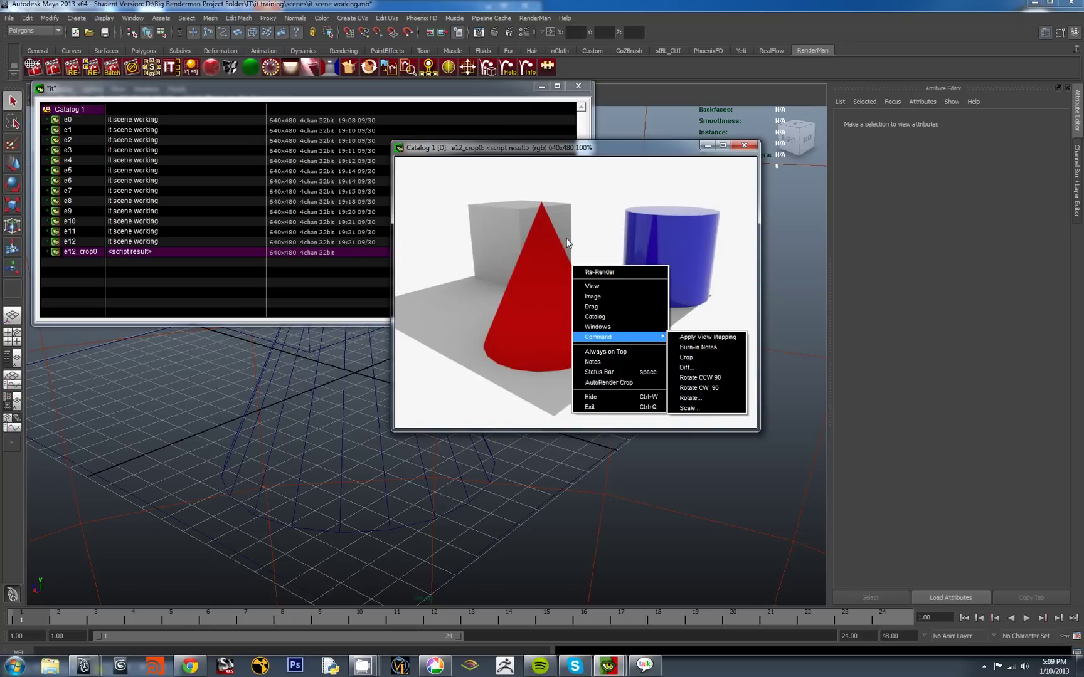
pyautogui.moveTo(627, 296)
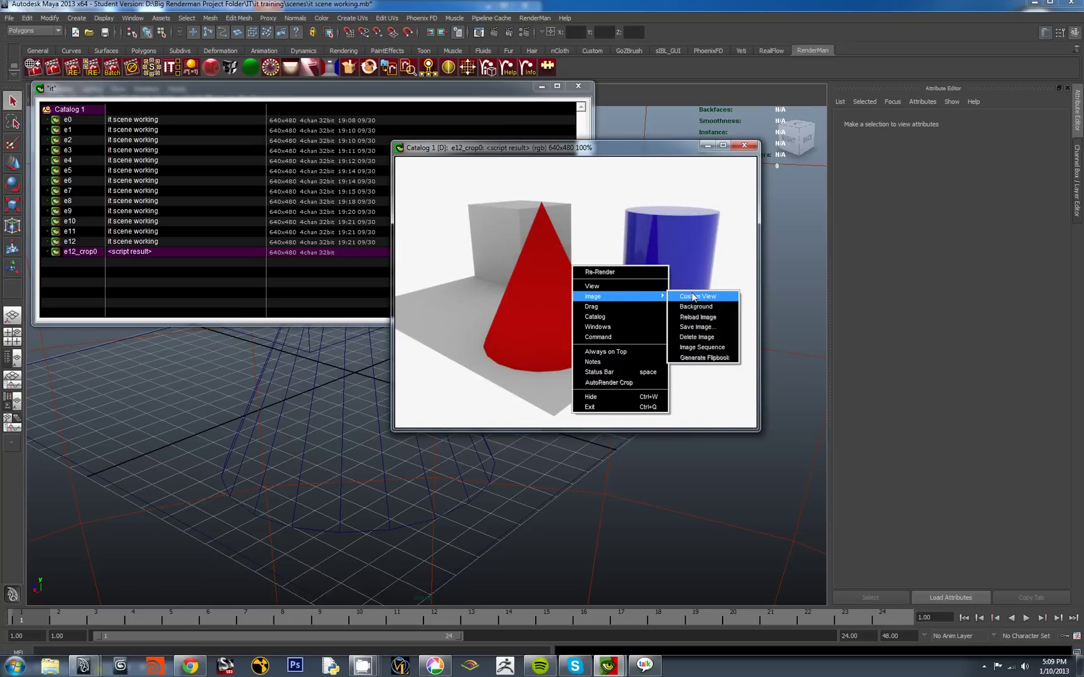
pyautogui.click(697, 328)
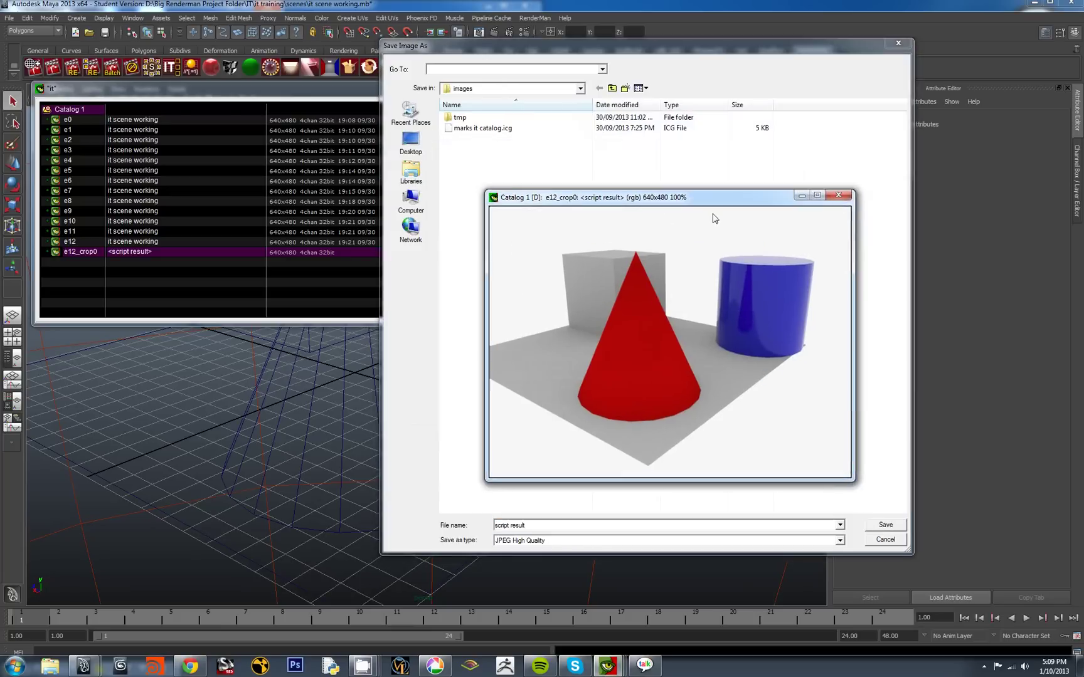
pyautogui.click(554, 525)
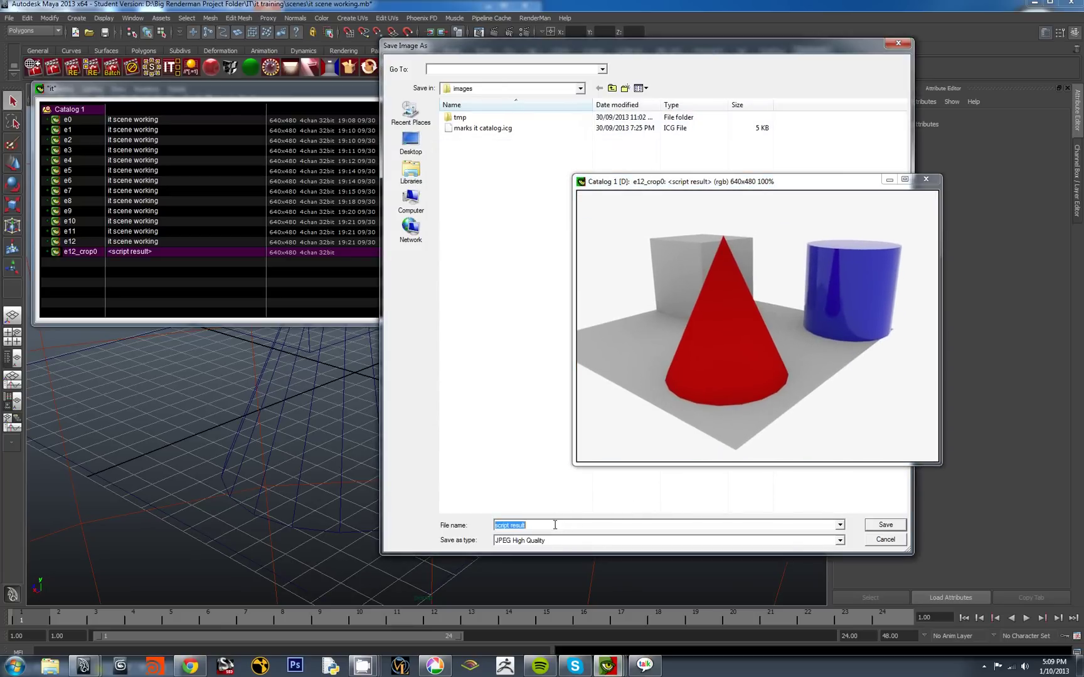
pyautogui.write('unapplied')
pyautogui.press('Return')
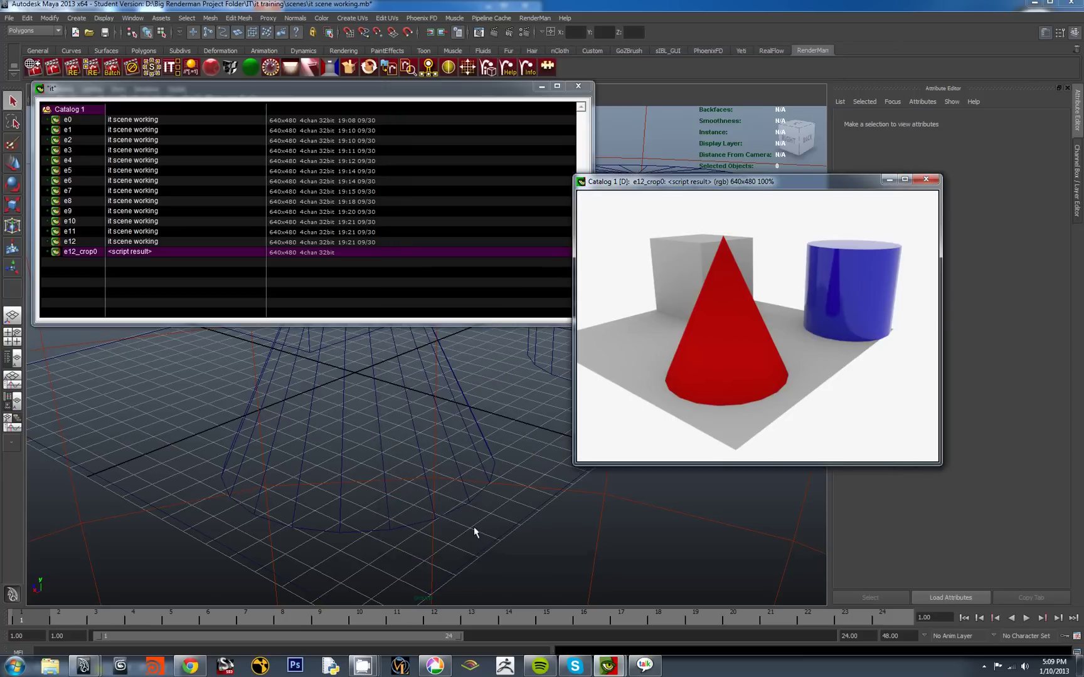
# Preview the saved unapplied image from the Save Image As dialog, compare it side by side with the render, and close the preview
pyautogui.rightClick(754, 304)
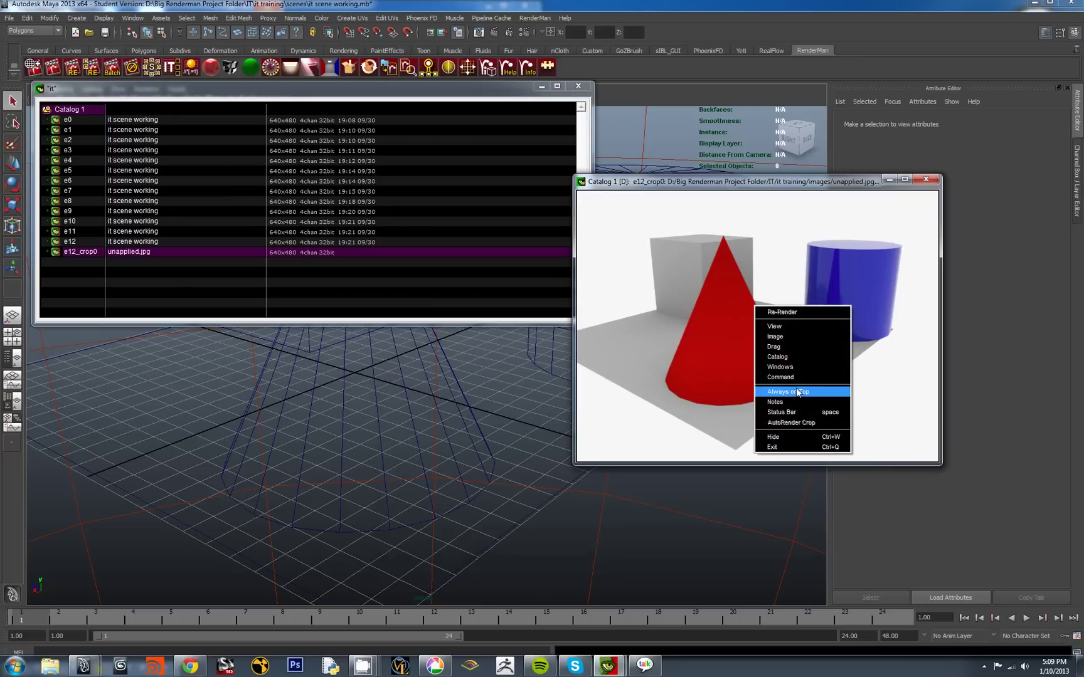
pyautogui.moveTo(796, 370)
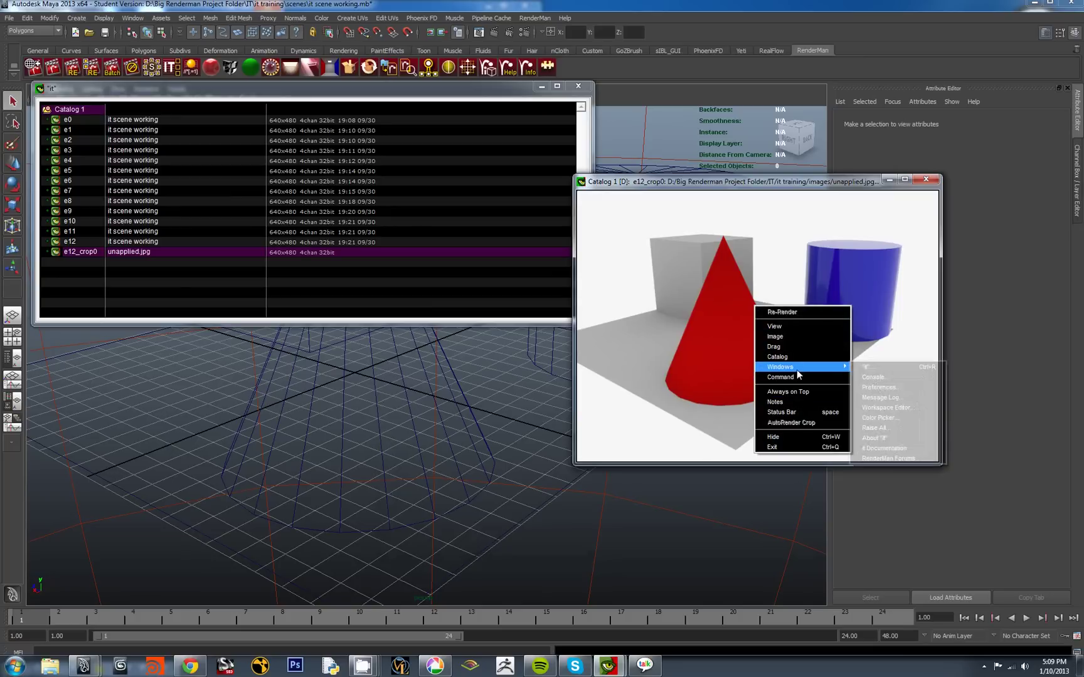
pyautogui.moveTo(812, 336)
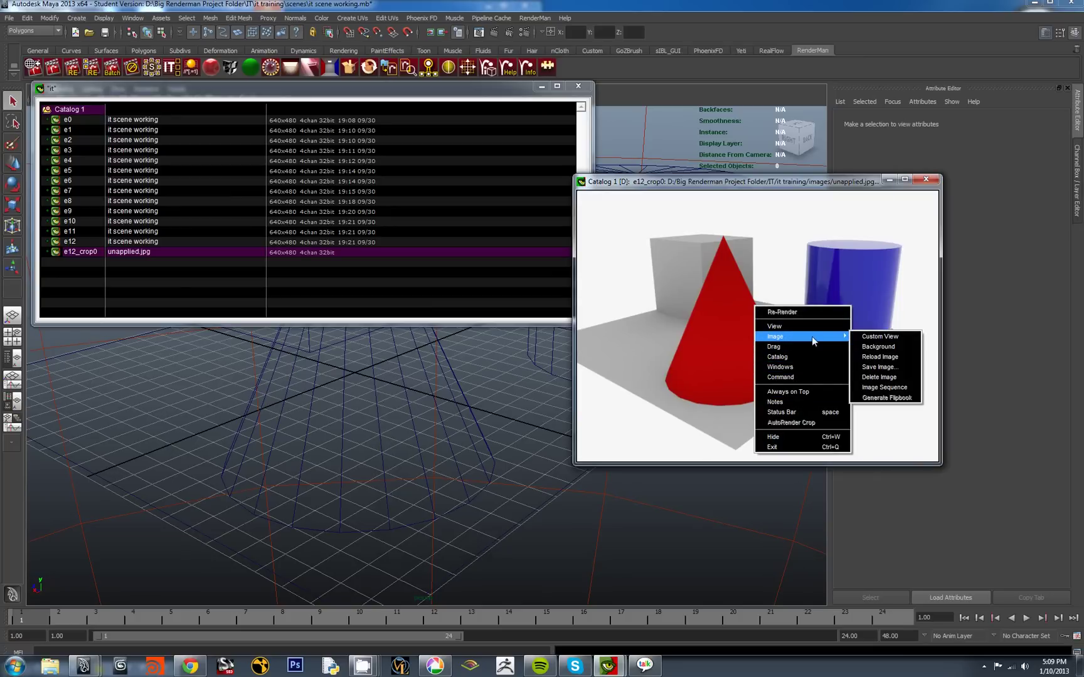
pyautogui.click(869, 368)
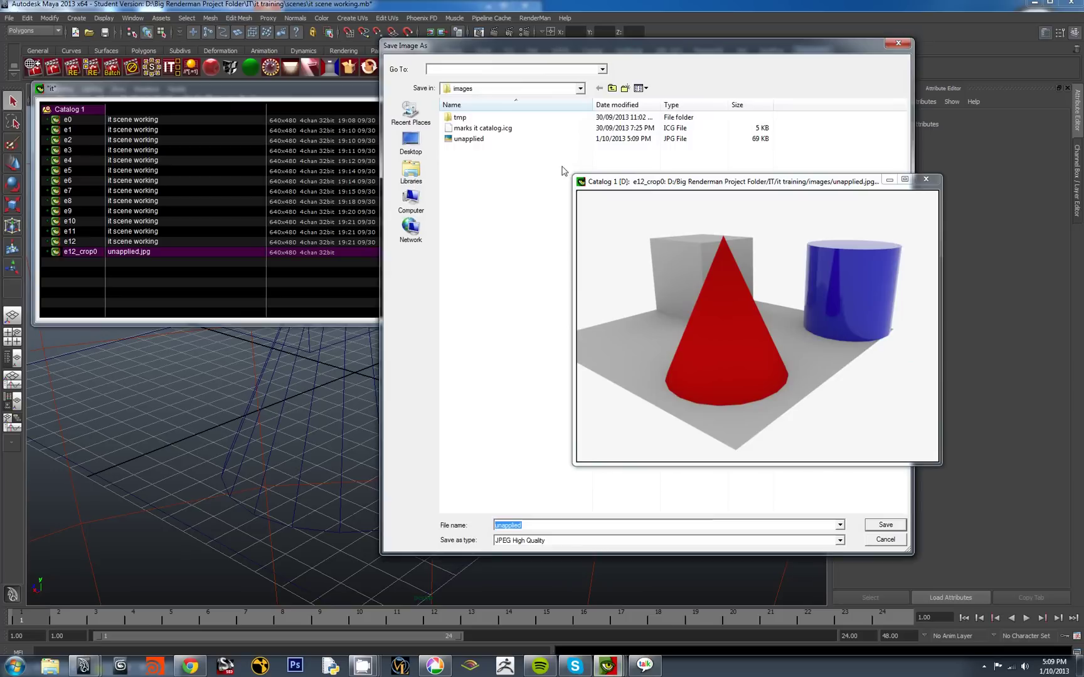
pyautogui.rightClick(459, 141)
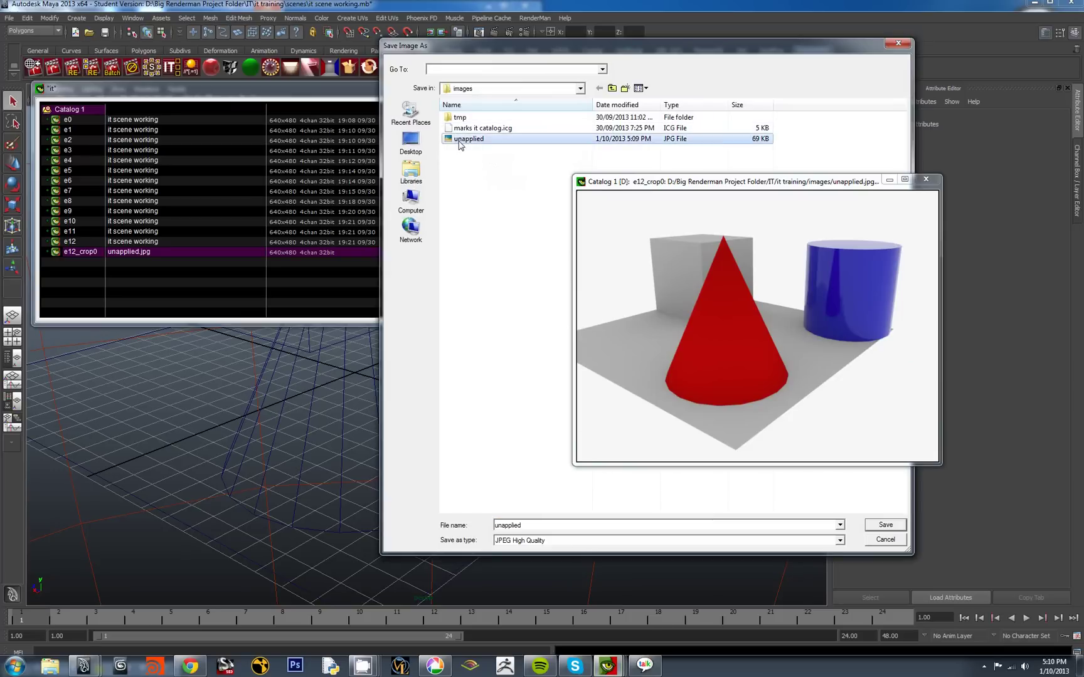
pyautogui.click(489, 165)
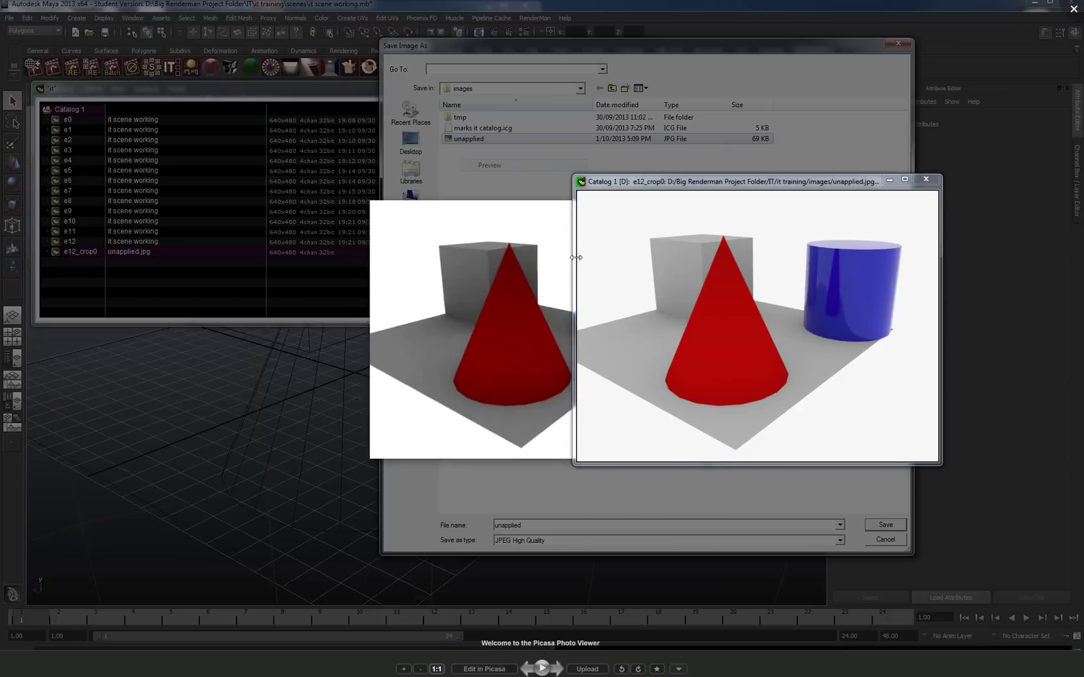
pyautogui.moveTo(741, 182); pyautogui.dragTo(873, 190)
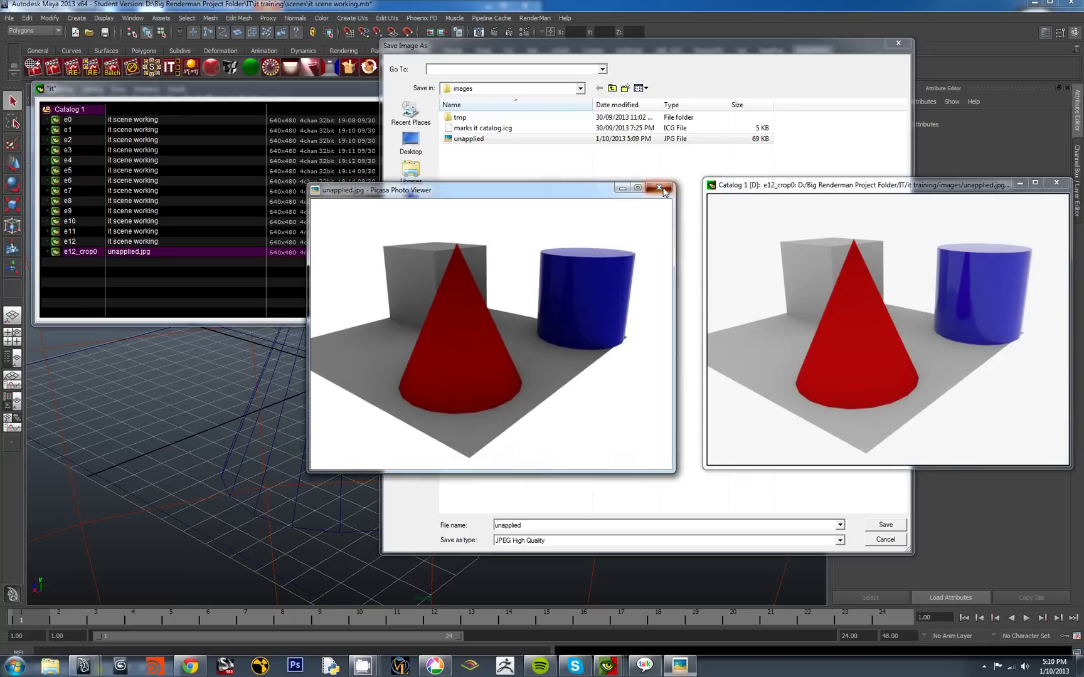
pyautogui.click(663, 185)
# Check the Default Image Mapping settings under Display Compensation in the it Preferences, and close the preferences
pyautogui.rightClick(890, 330)
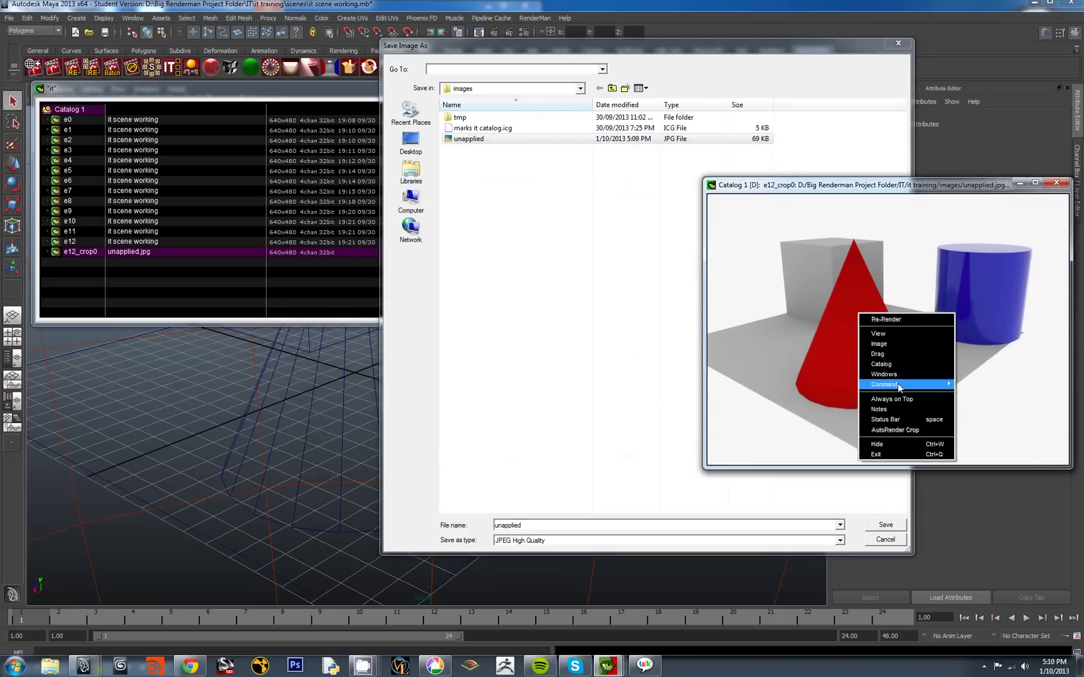
pyautogui.moveTo(898, 387)
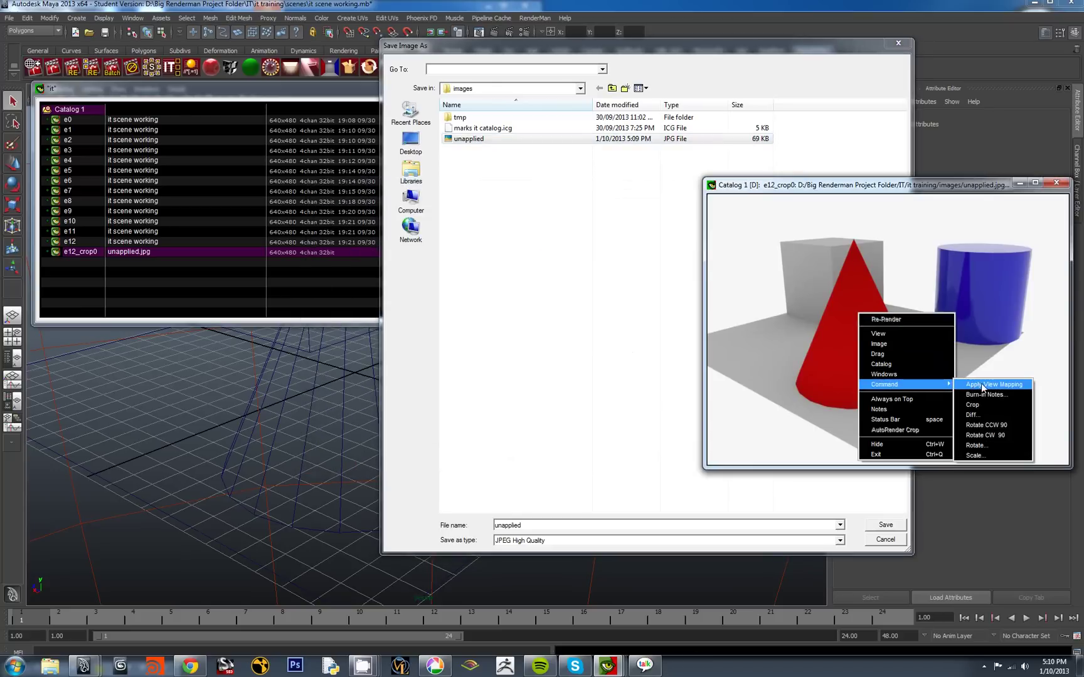
pyautogui.moveTo(947, 375)
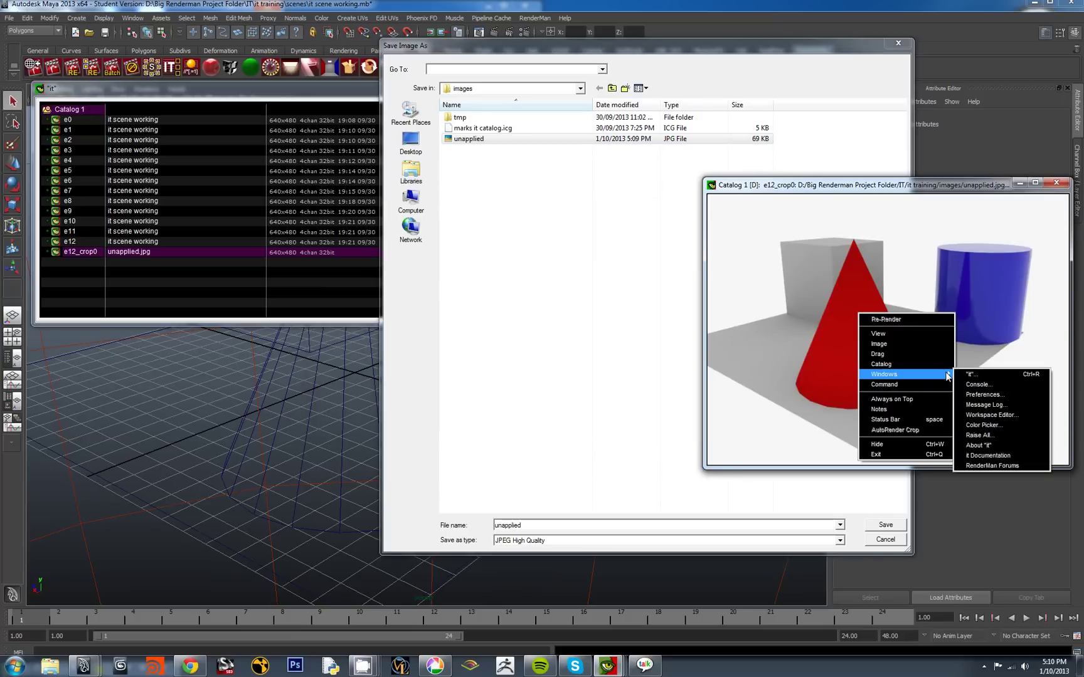
pyautogui.click(983, 395)
pyautogui.click(417, 248)
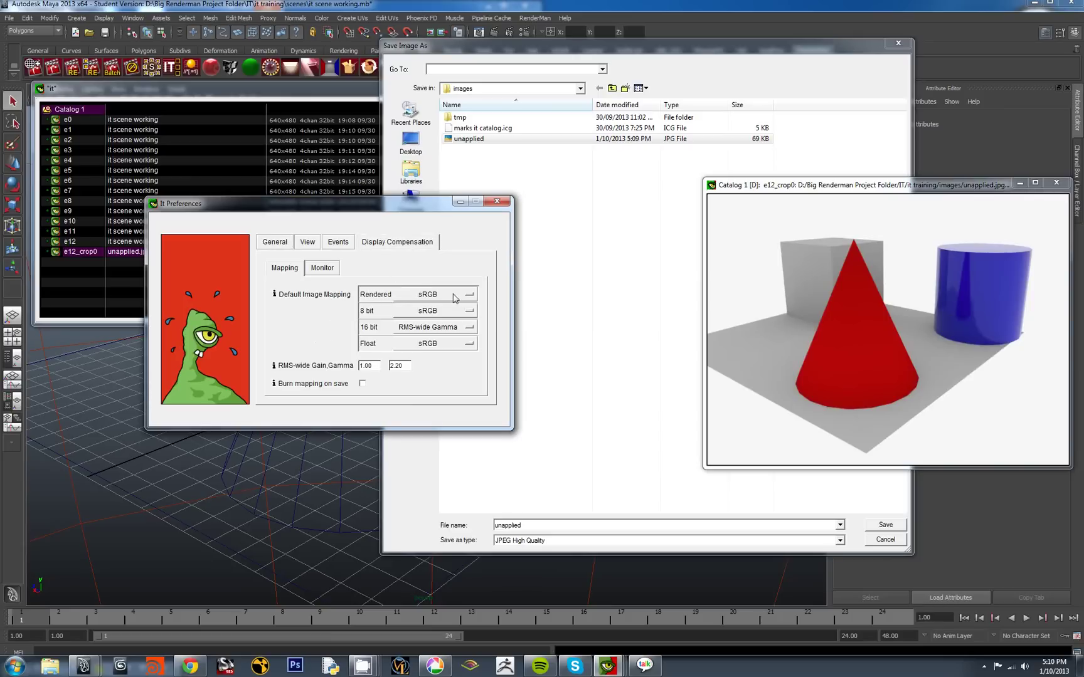
pyautogui.click(497, 201)
# Run Apply View Mapping on the e12_crop0 render image
pyautogui.rightClick(835, 321)
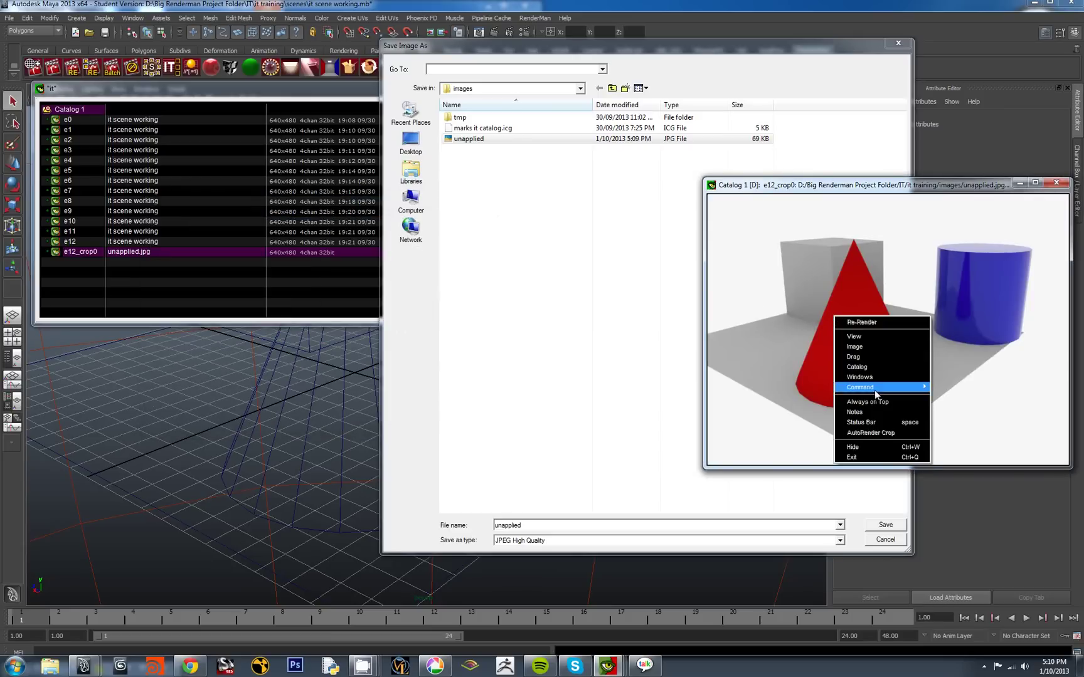
pyautogui.moveTo(877, 389)
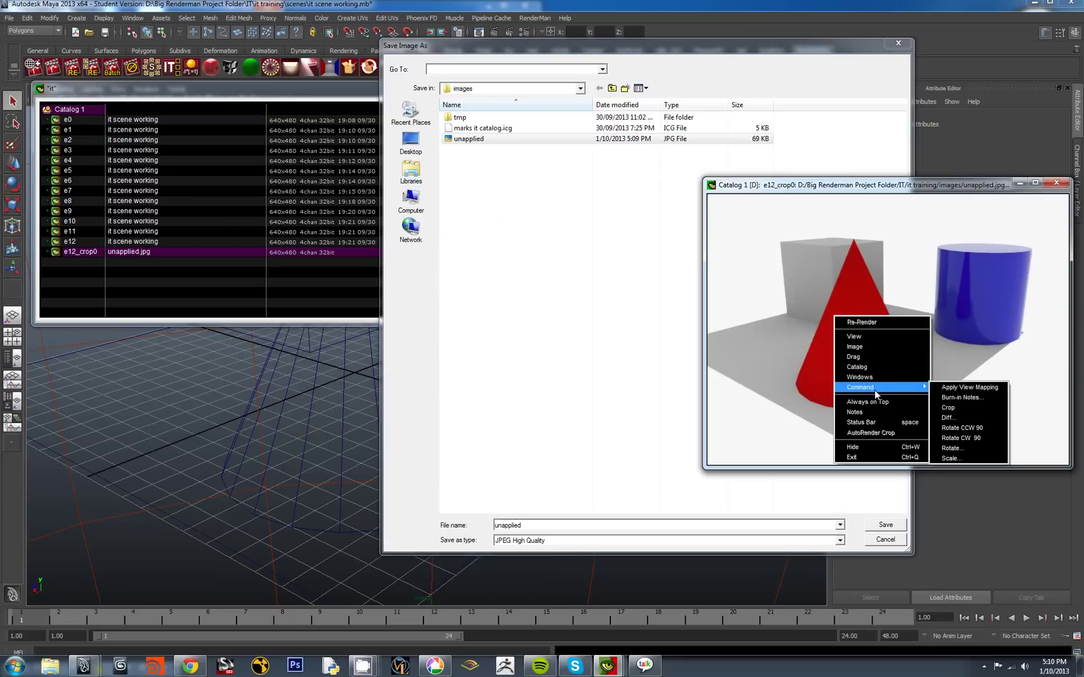
pyautogui.click(959, 388)
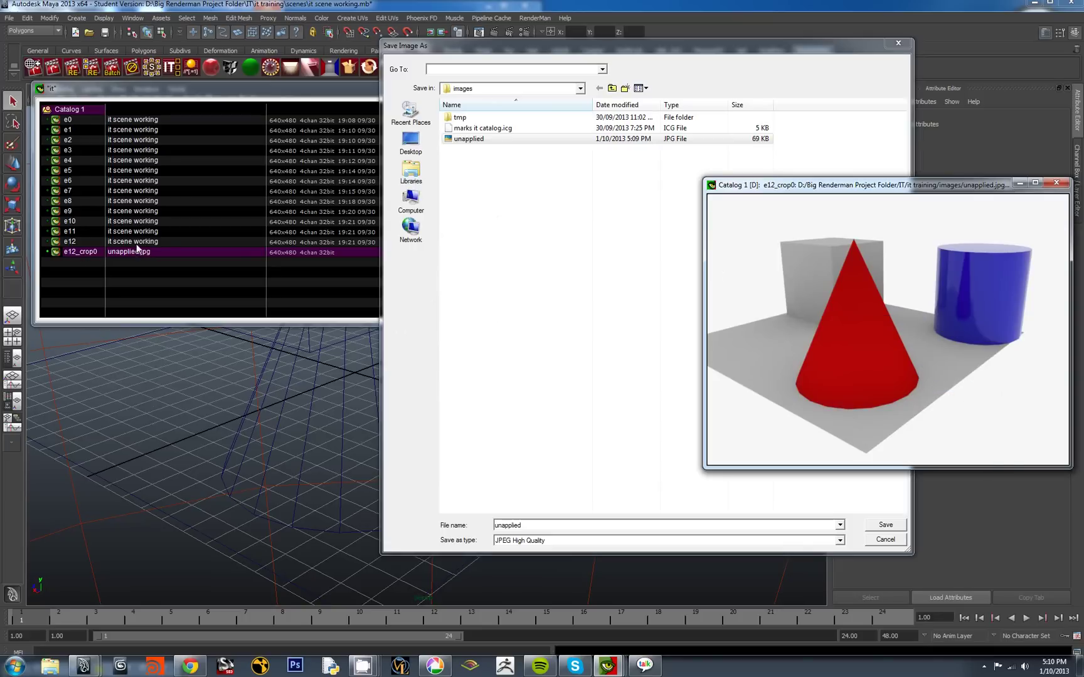
# Save the view-mapped image as applied in the images folder, in JPEG High Quality format
pyautogui.rightClick(836, 317)
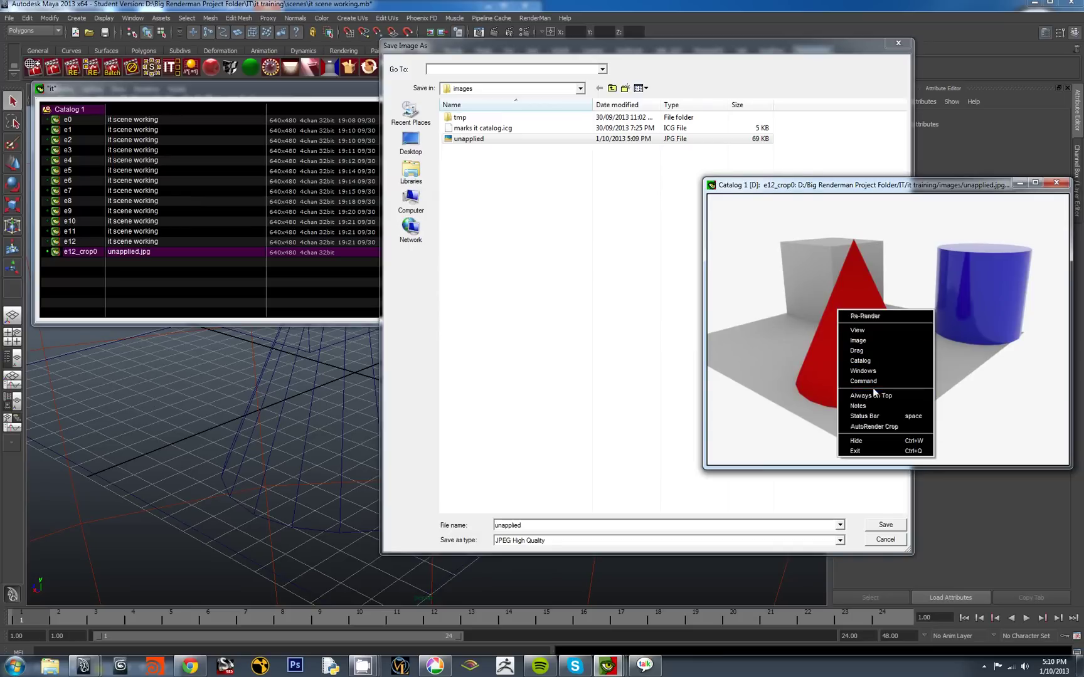
pyautogui.moveTo(877, 344)
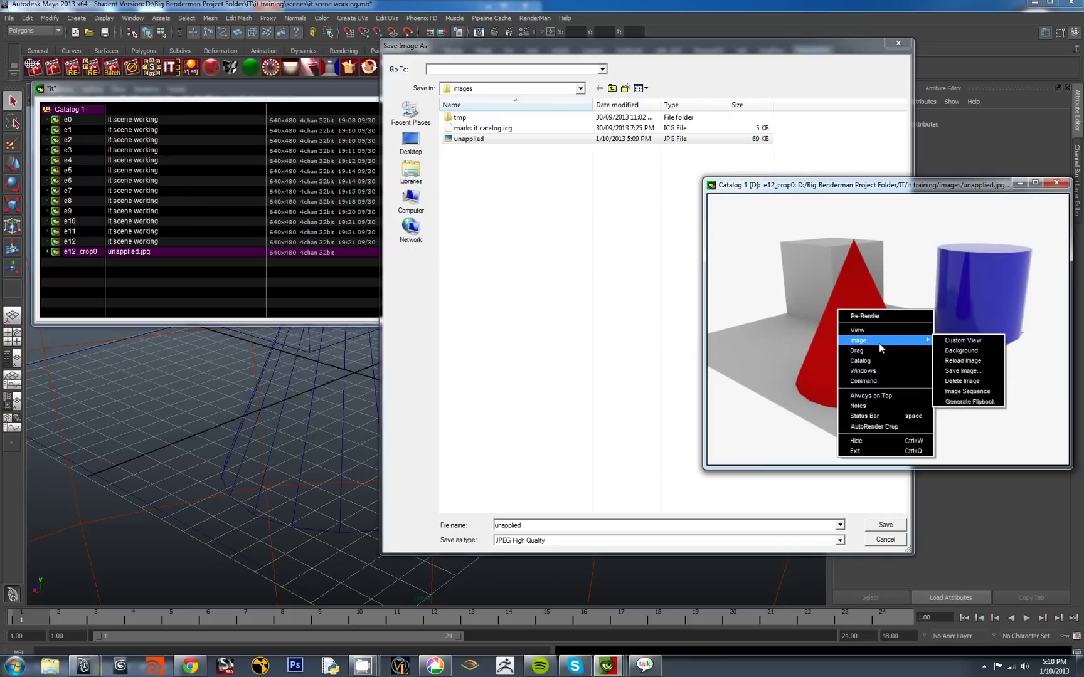
pyautogui.click(982, 369)
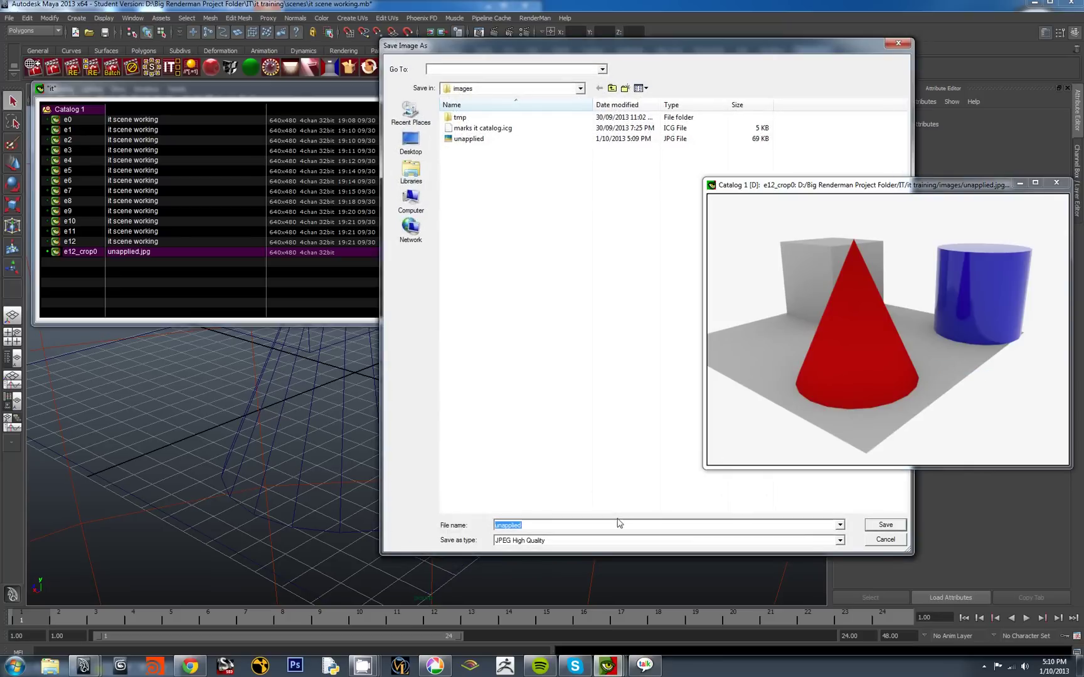
pyautogui.click(499, 525)
pyautogui.press('Delete')
pyautogui.press('Delete')
pyautogui.click(885, 527)
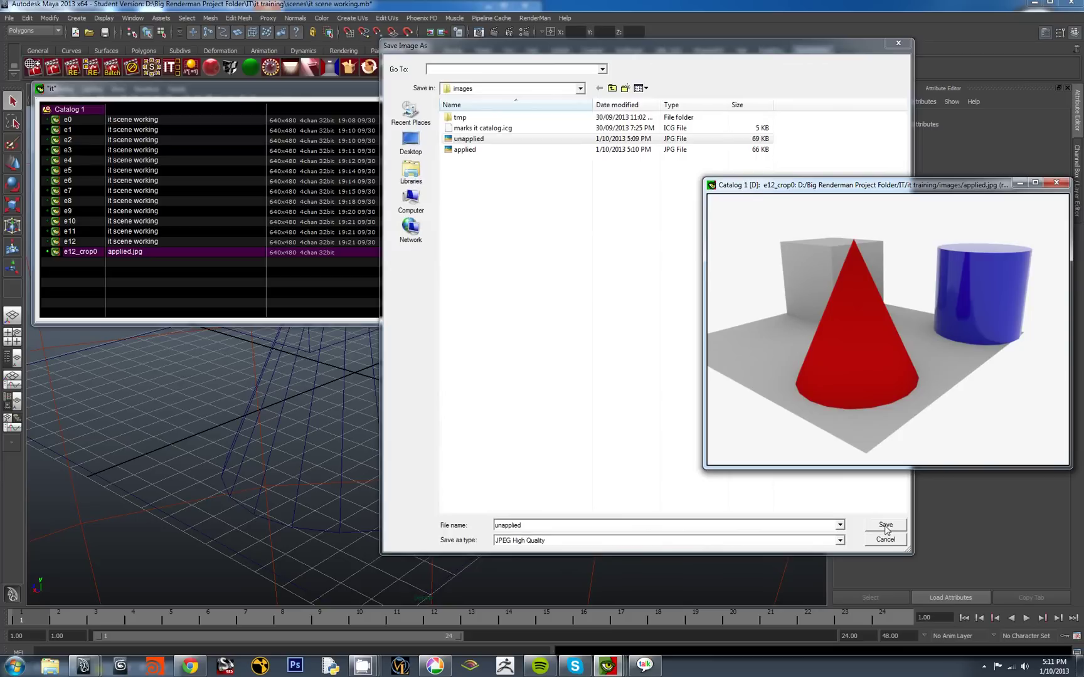
# Preview the saved applied image from the Save Image As dialog beside the render image
pyautogui.click(460, 150)
pyautogui.rightClick(459, 152)
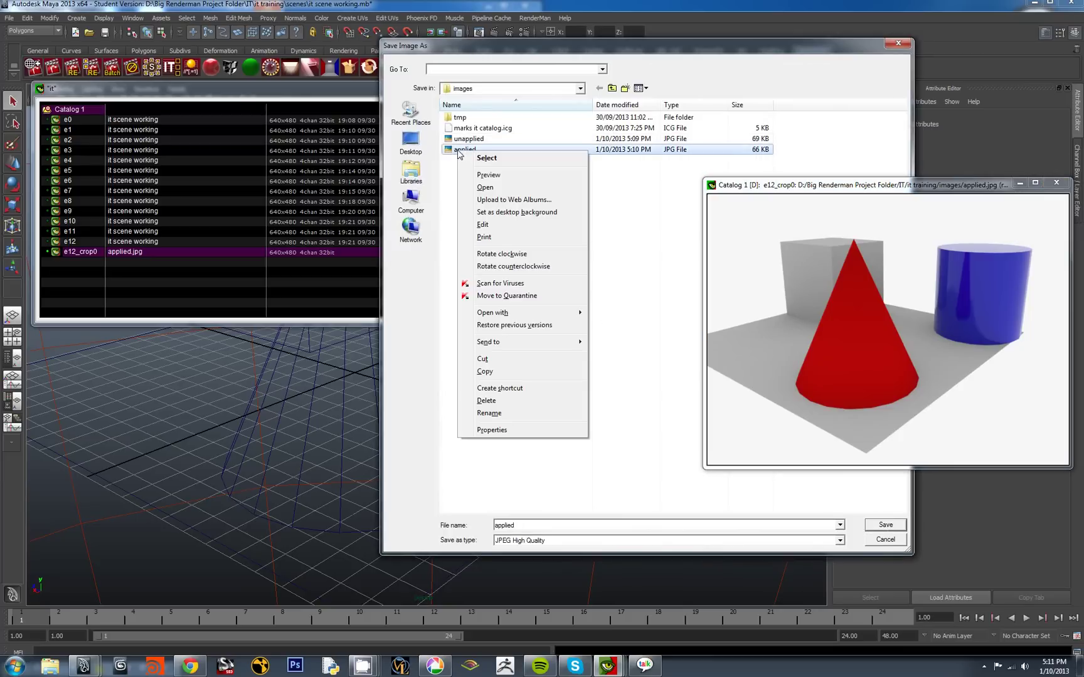
pyautogui.click(489, 176)
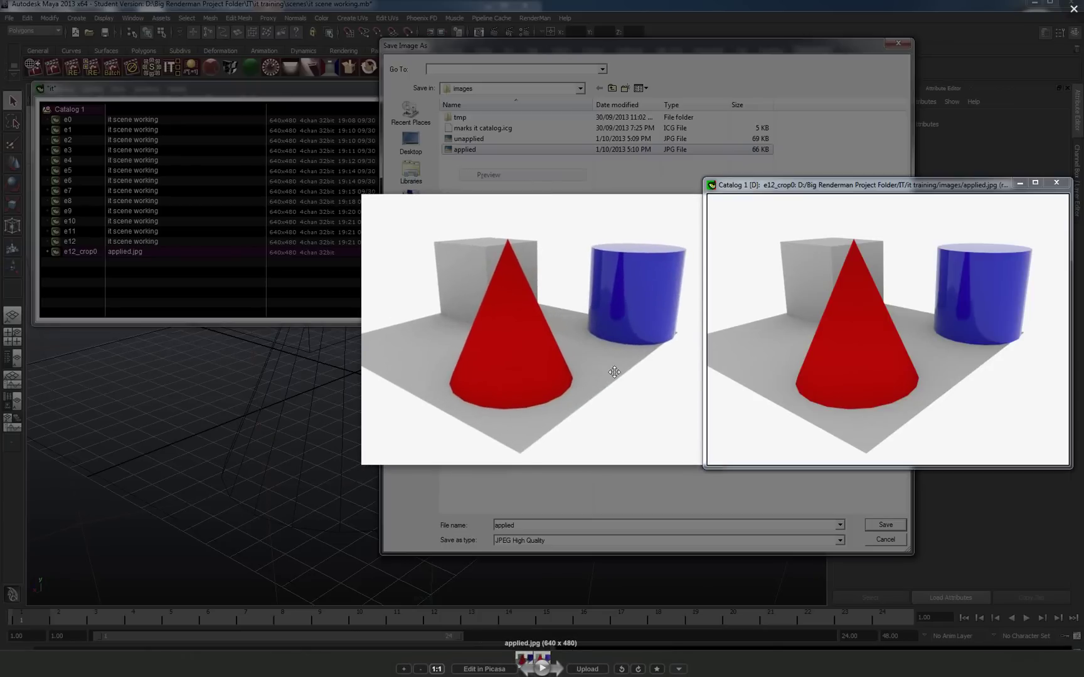
pyautogui.click(775, 189)
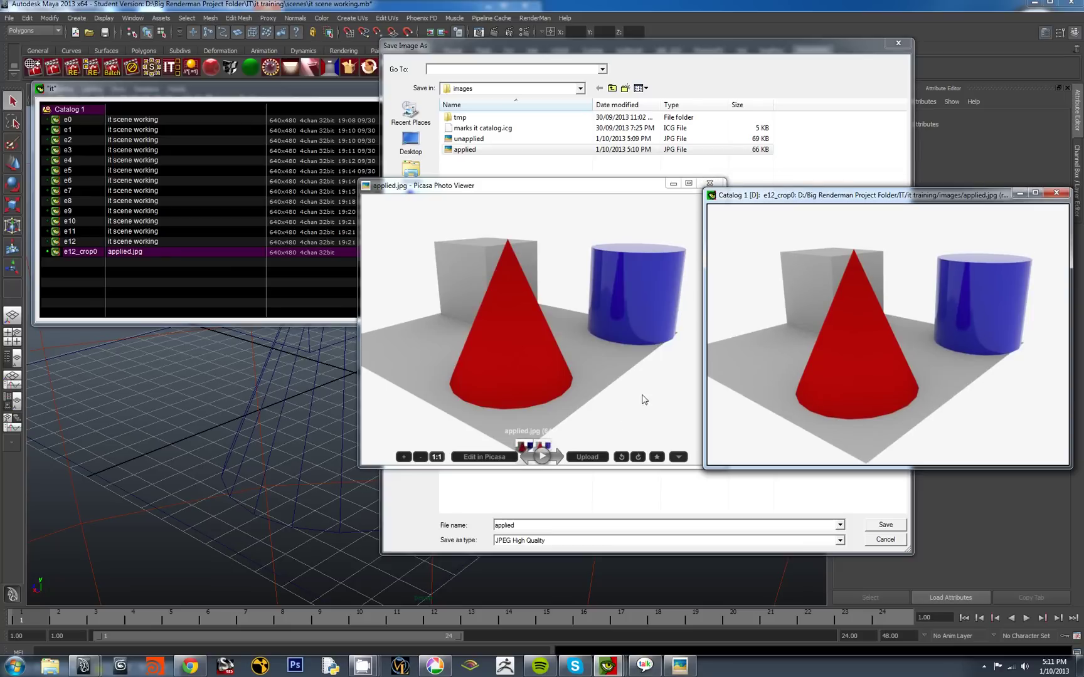
# Switch back and forth between the unapplied and applied images in the photo viewer to compare them, and close the viewer
pyautogui.click(525, 458)
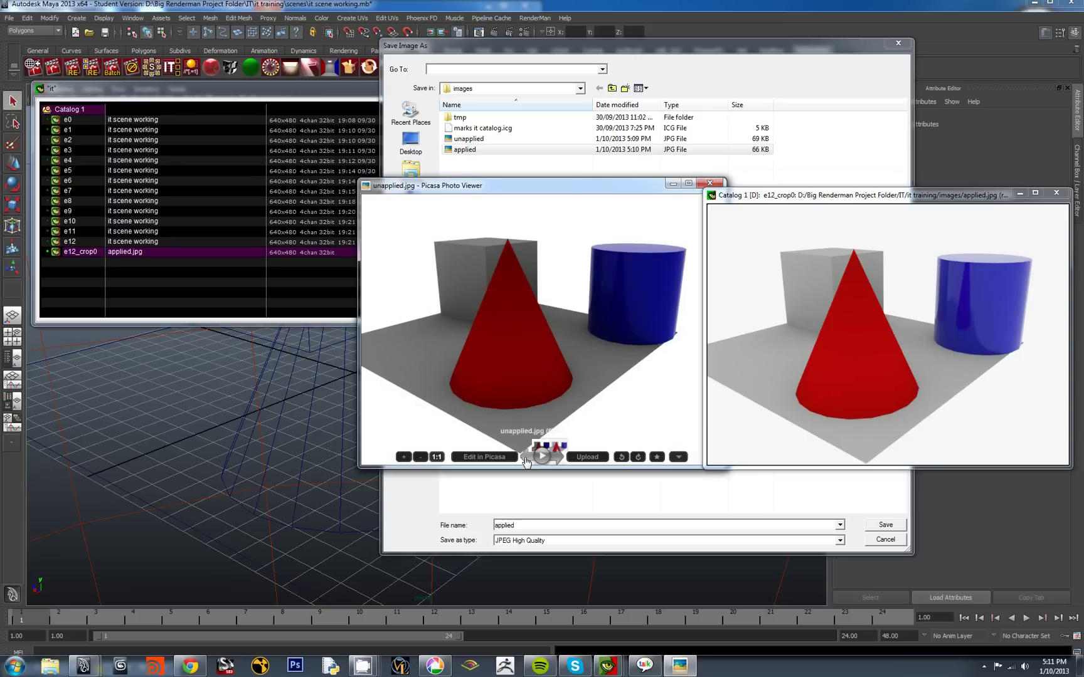
pyautogui.click(558, 458)
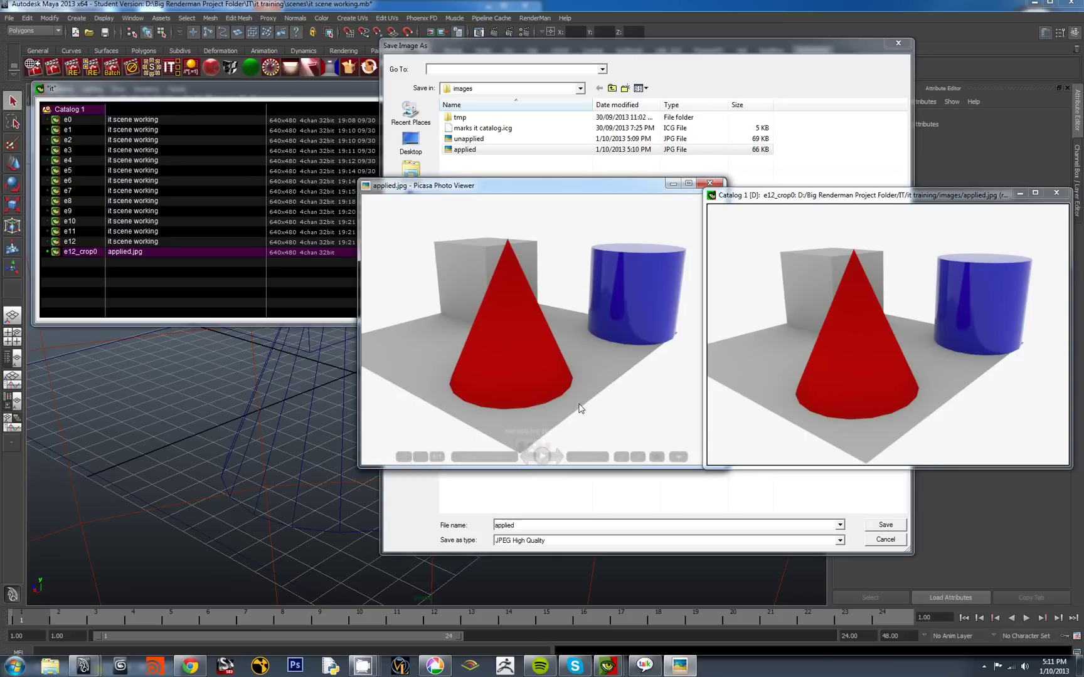
pyautogui.click(555, 460)
pyautogui.click(532, 459)
pyautogui.click(532, 461)
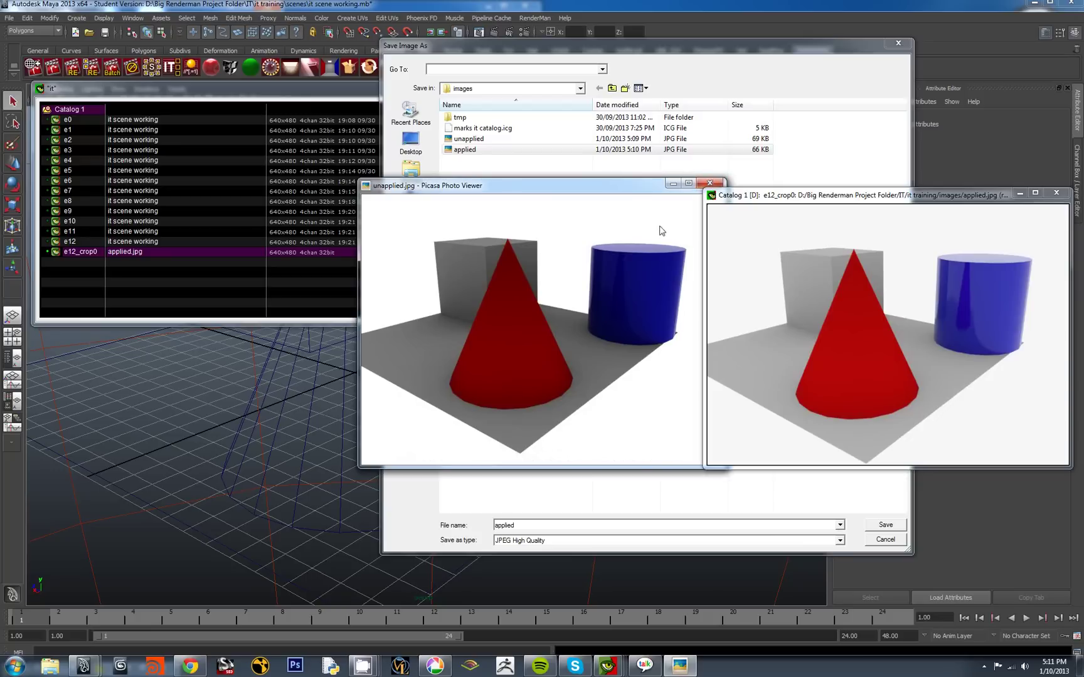
pyautogui.moveTo(537, 322)
pyautogui.click(562, 460)
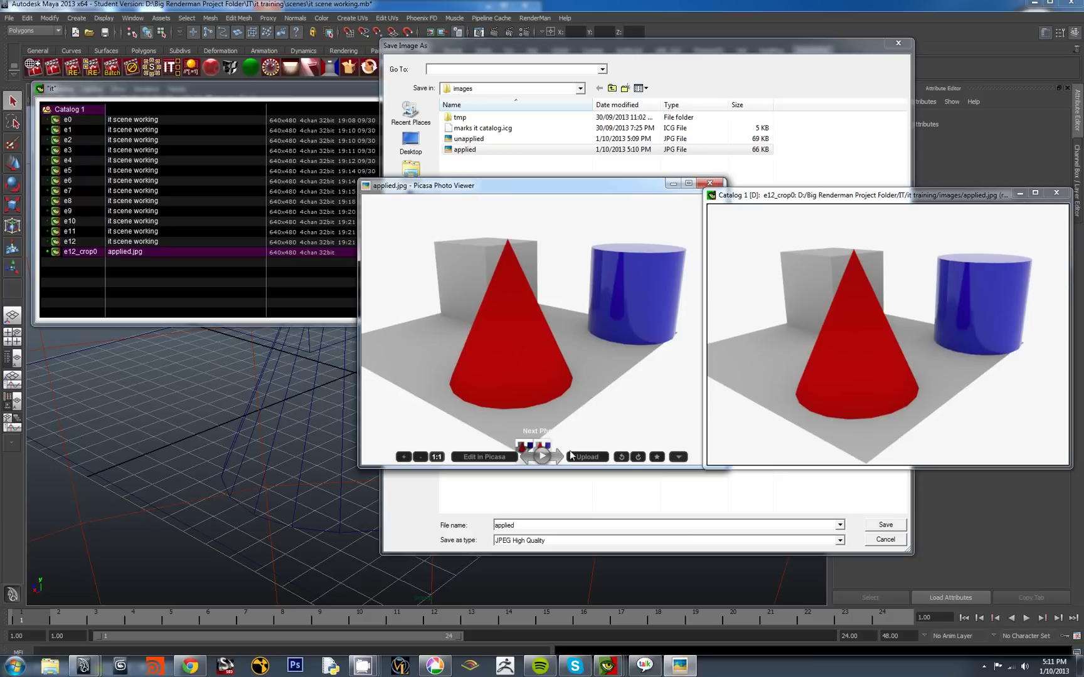
pyautogui.click(710, 182)
# Close the Save Image As dialog, move the render image window over the catalog, and review the image commands available for it
pyautogui.rightClick(868, 376)
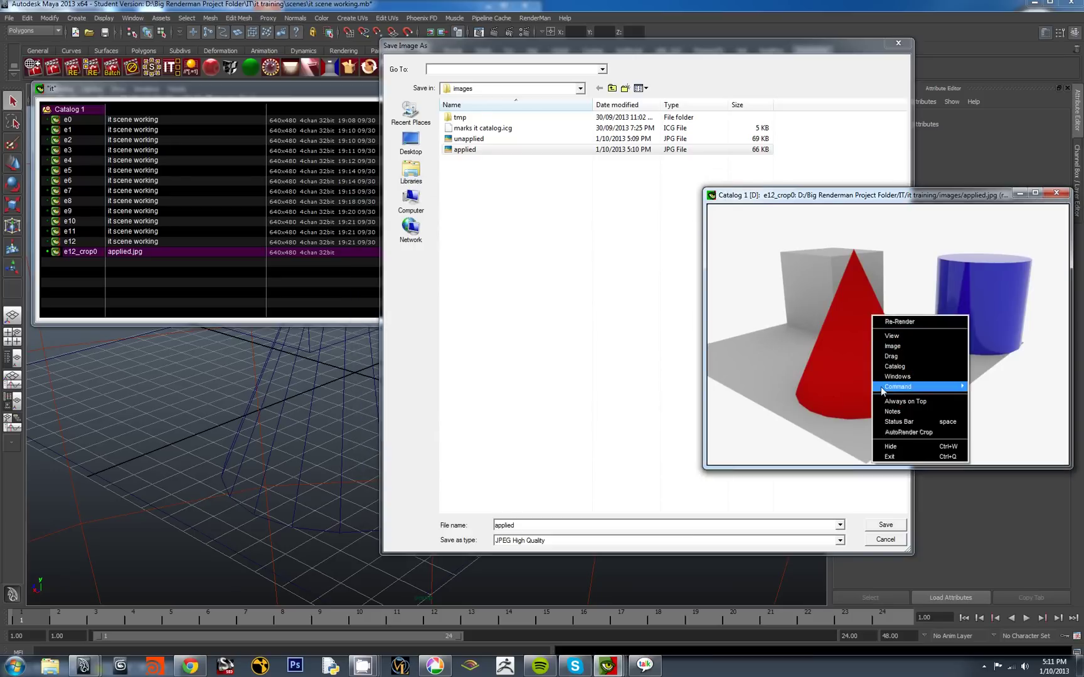
pyautogui.moveTo(900, 388)
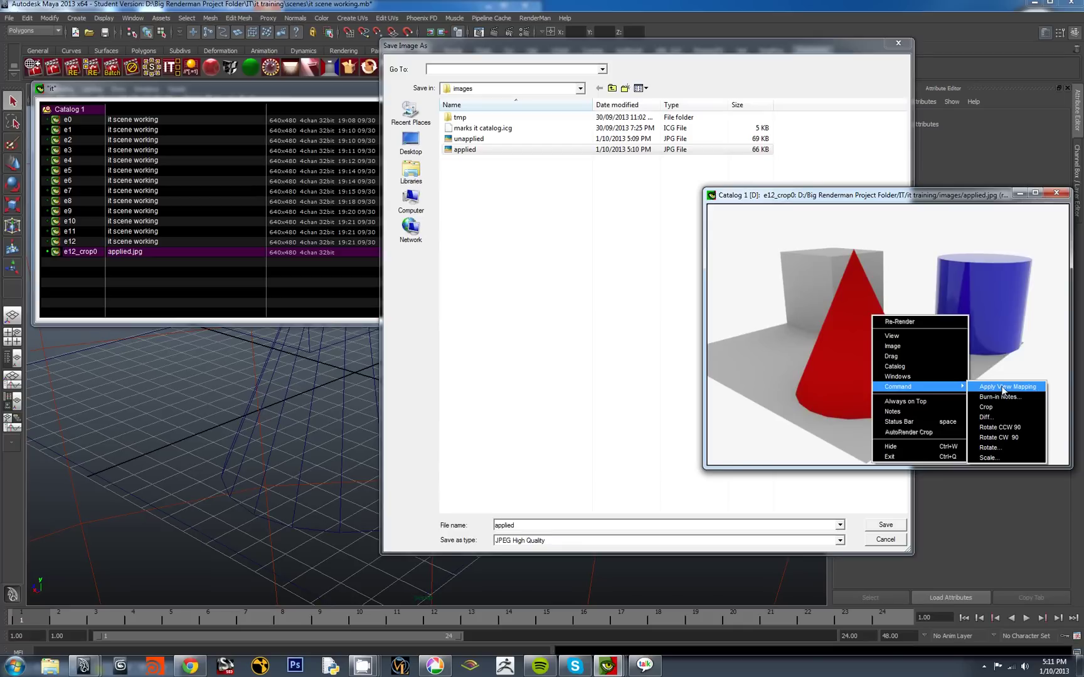
pyautogui.moveTo(847, 194); pyautogui.dragTo(382, 185)
pyautogui.press('Escape')
pyautogui.rightClick(400, 344)
pyautogui.moveTo(476, 414)
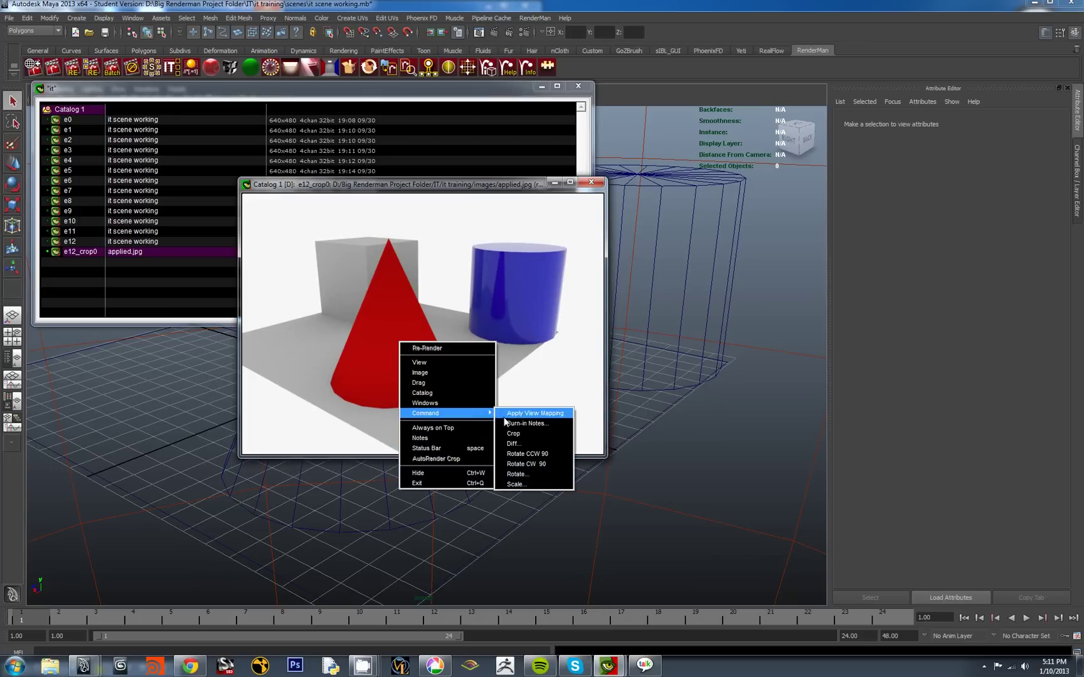
pyautogui.click(446, 229)
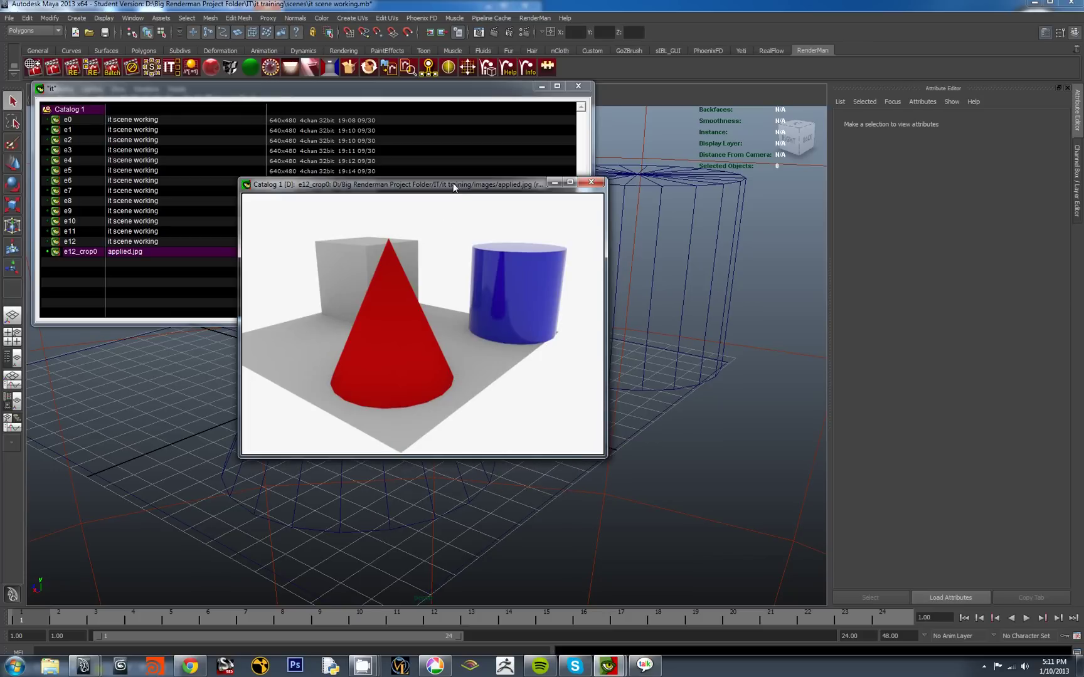
# Show the notes of the e12_crop0 image and add a line reading "this was made by" followed by the author's full name
pyautogui.rightClick(429, 281)
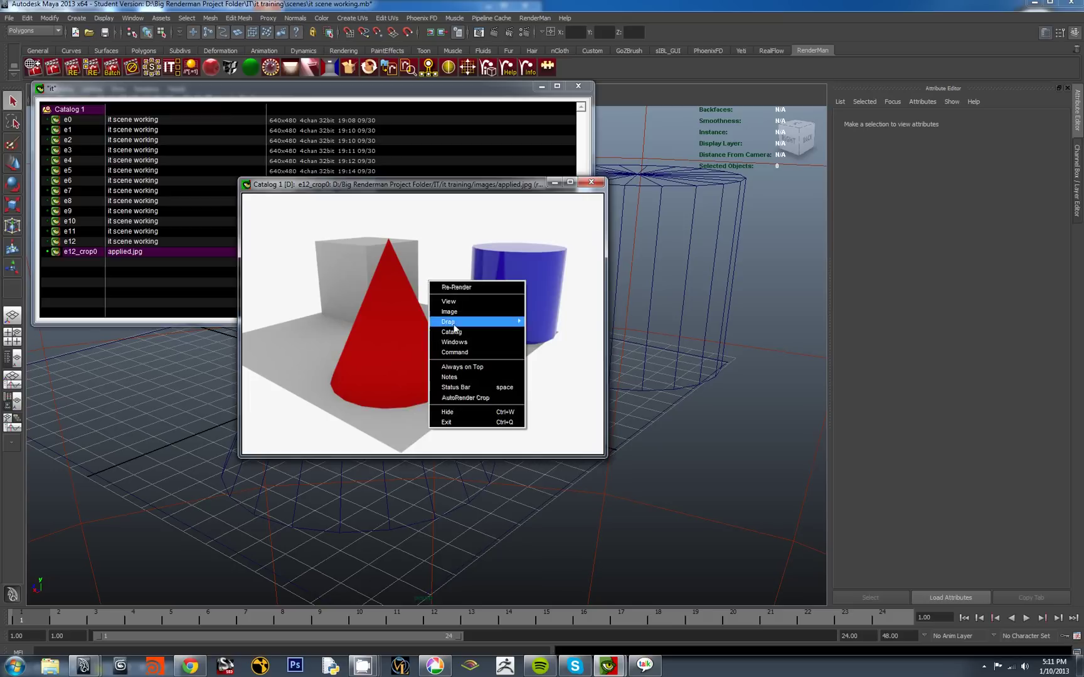
pyautogui.click(455, 376)
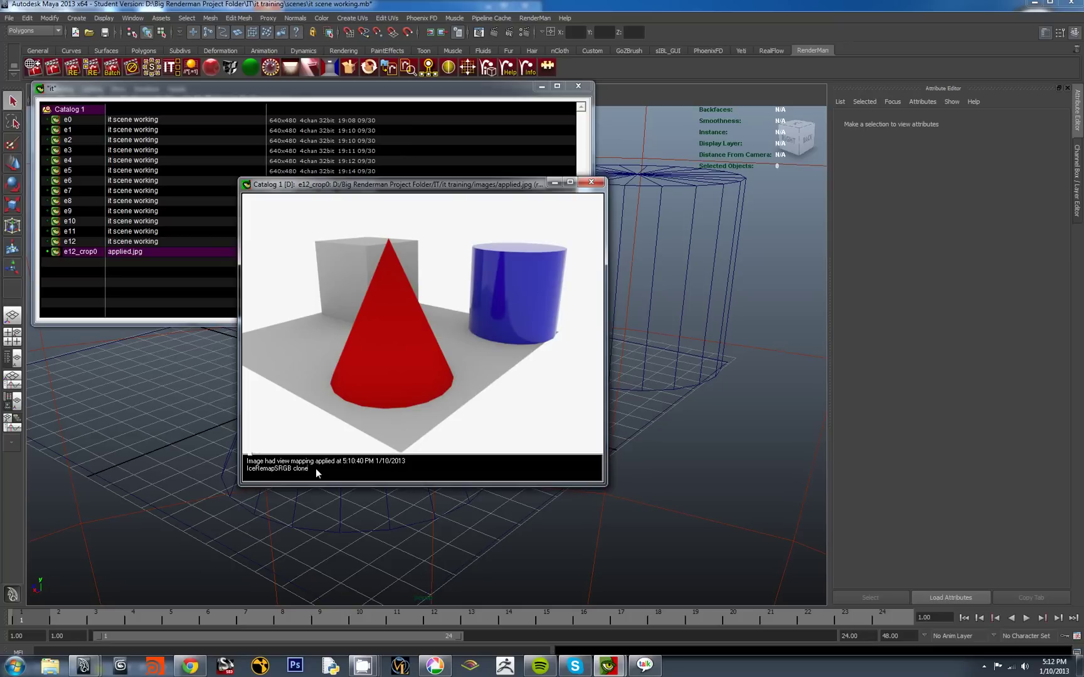
pyautogui.write('th')
pyautogui.write('is was mad')
pyautogui.write('.')
# Run Burn-in Notes on the e12_crop0 image with a text size of 24.0
pyautogui.rightClick(396, 343)
pyautogui.moveTo(445, 395)
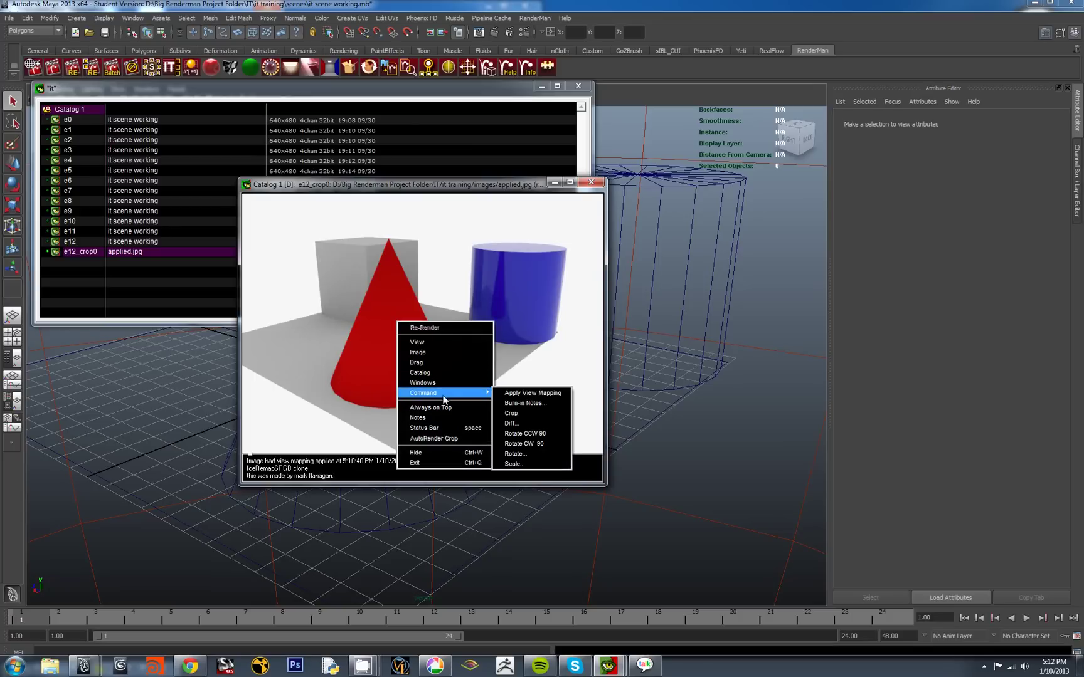
pyautogui.click(522, 403)
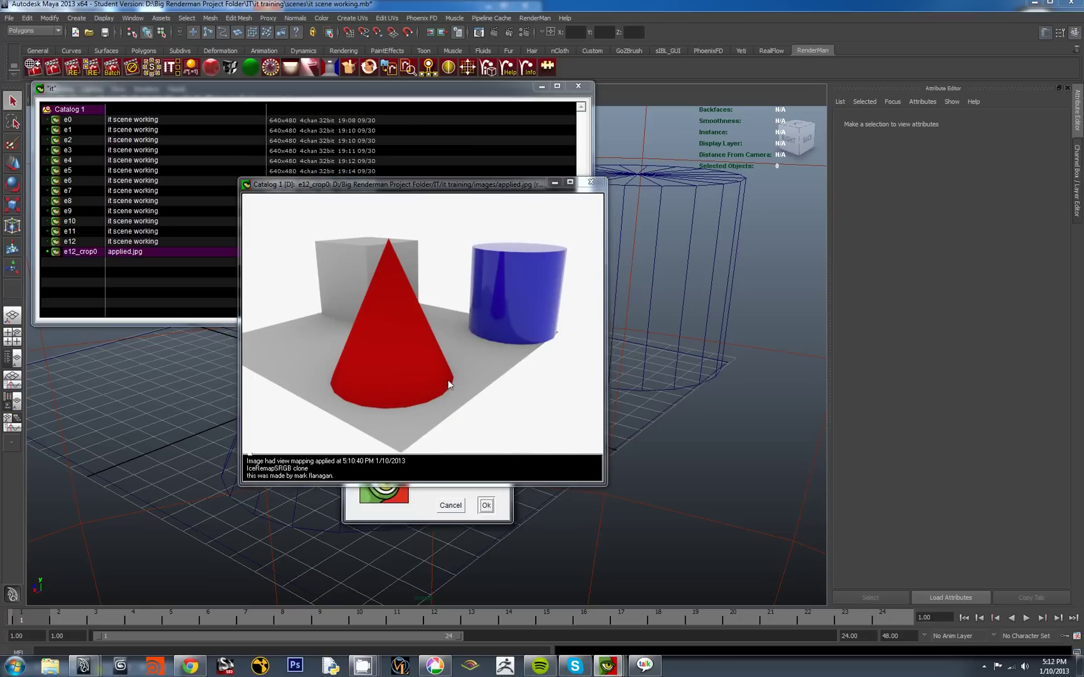
pyautogui.moveTo(412, 186)
pyautogui.mouseDown()
pyautogui.moveTo(745, 173)
pyautogui.moveTo(746, 183)
pyautogui.mouseUp()
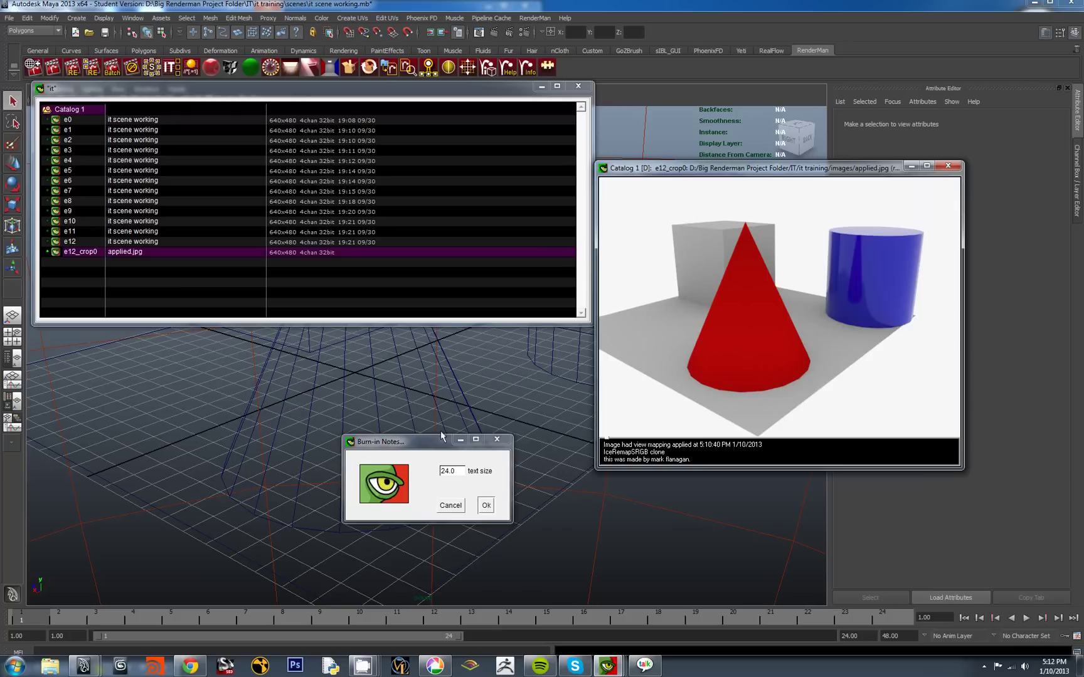
pyautogui.moveTo(421, 446); pyautogui.dragTo(440, 267)
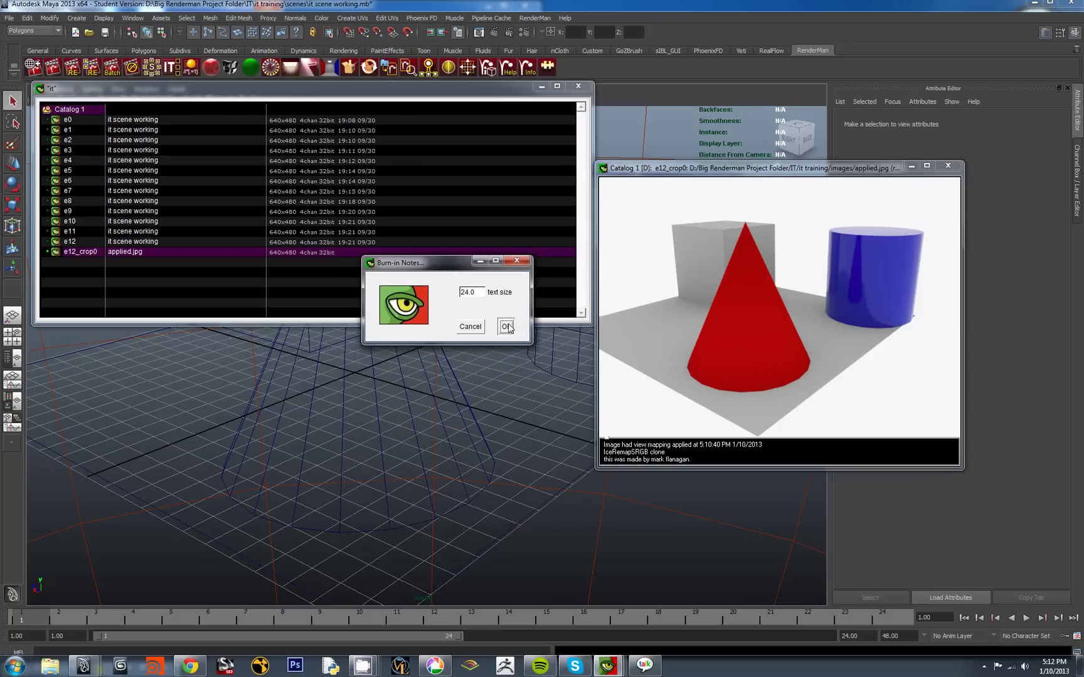
pyautogui.click(506, 327)
# Save the image with burned-in notes as notes in the images folder, in JPEG High Quality format
pyautogui.rightClick(759, 297)
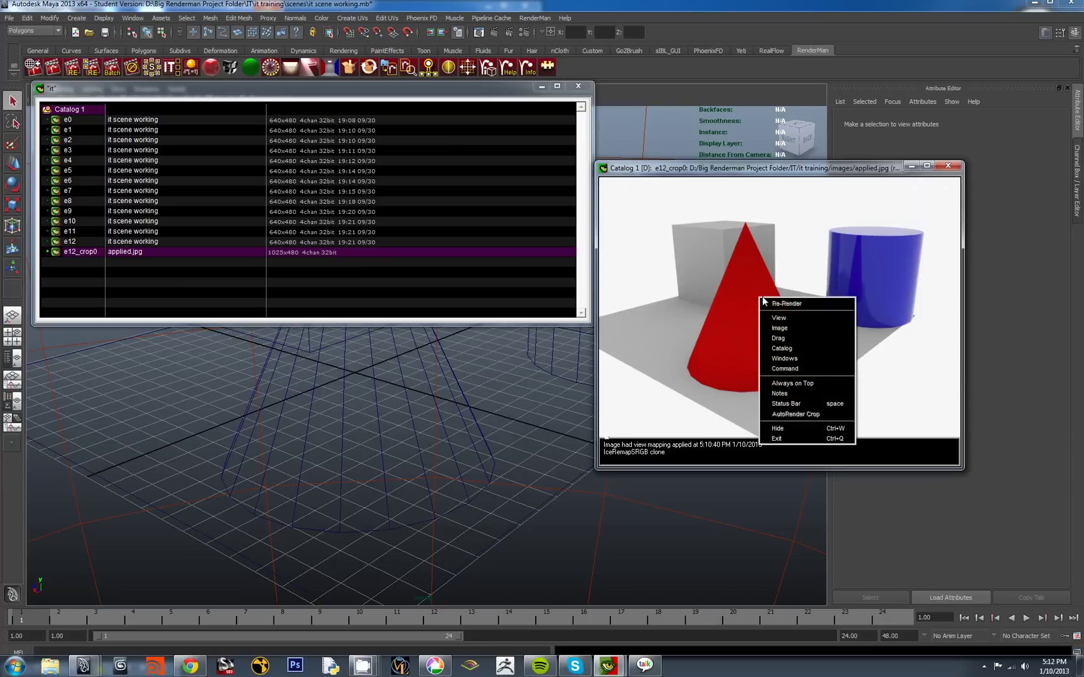
pyautogui.moveTo(794, 328)
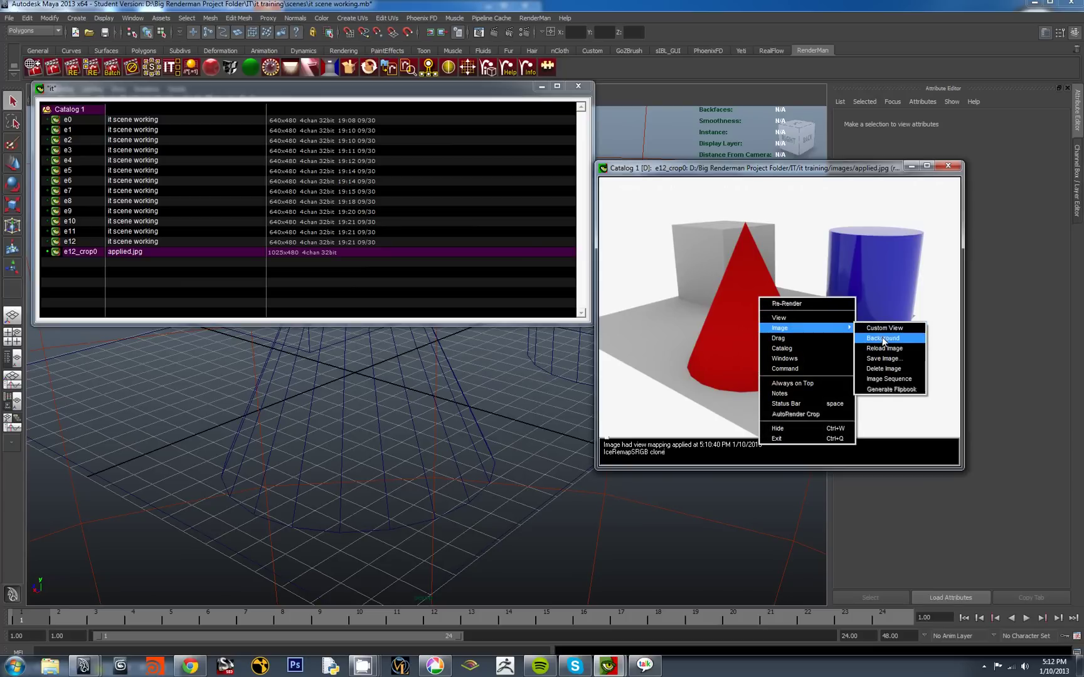
pyautogui.click(882, 359)
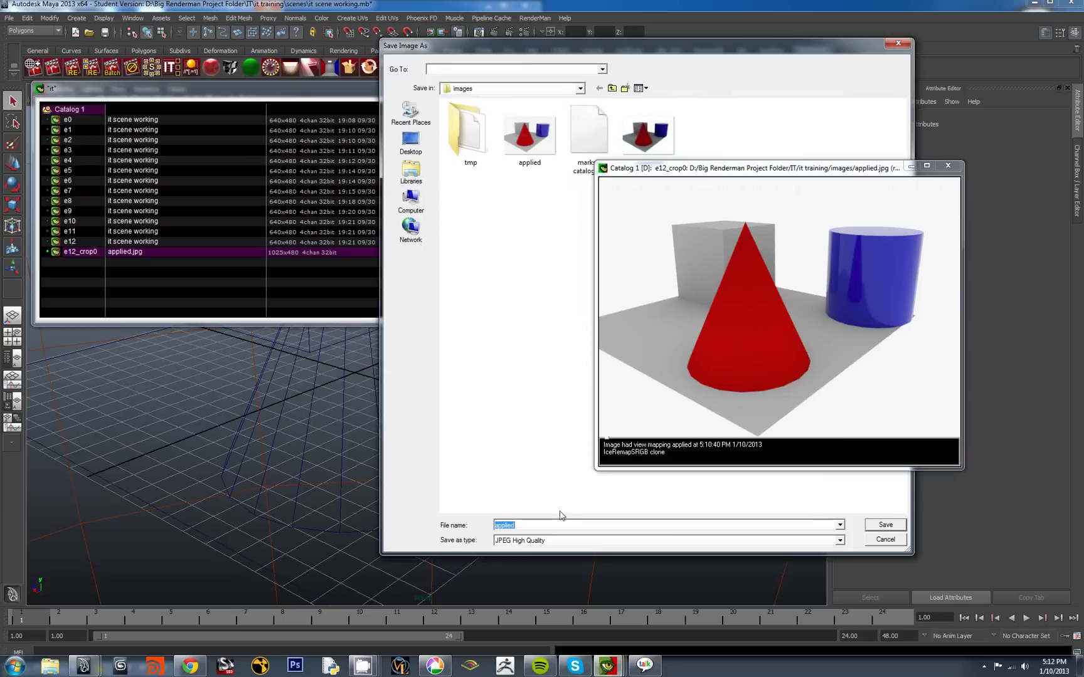
pyautogui.write('notes')
pyautogui.press('Return')
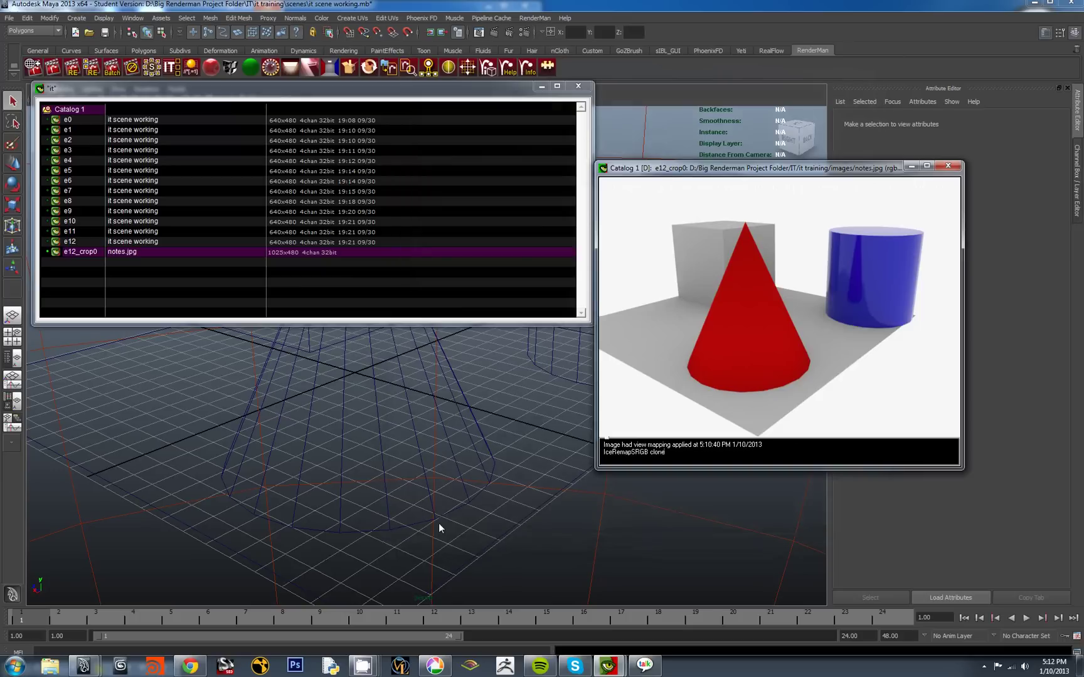
# Preview the saved notes image from the Save Image As dialog, with the render window moved aside and the photo viewer widened
pyautogui.rightClick(754, 333)
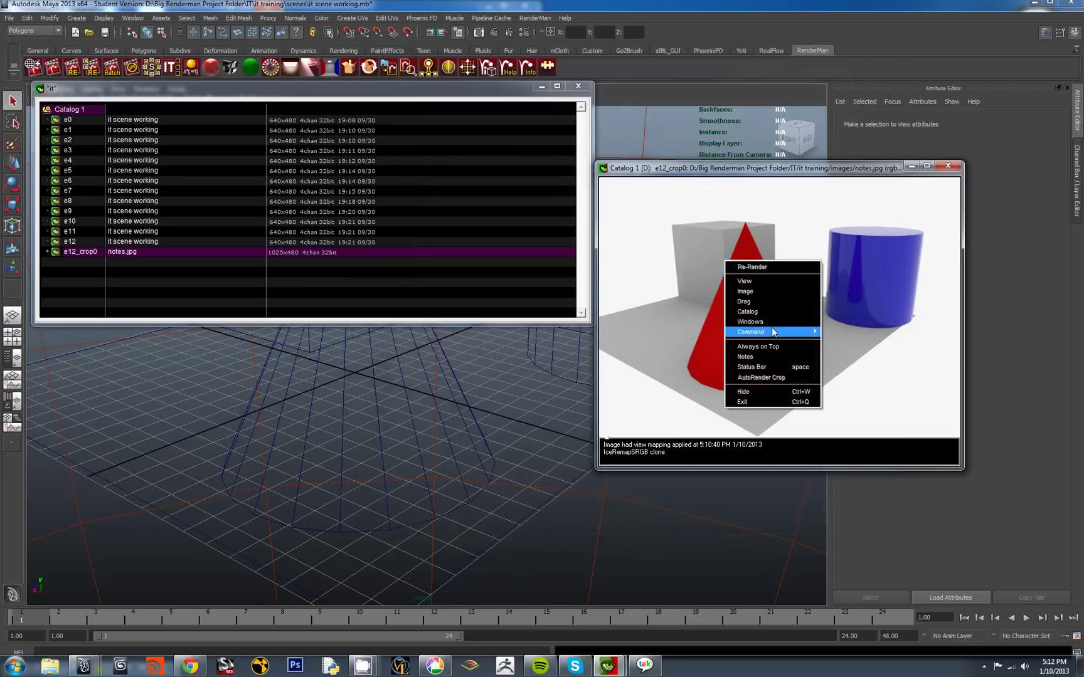
pyautogui.moveTo(774, 290)
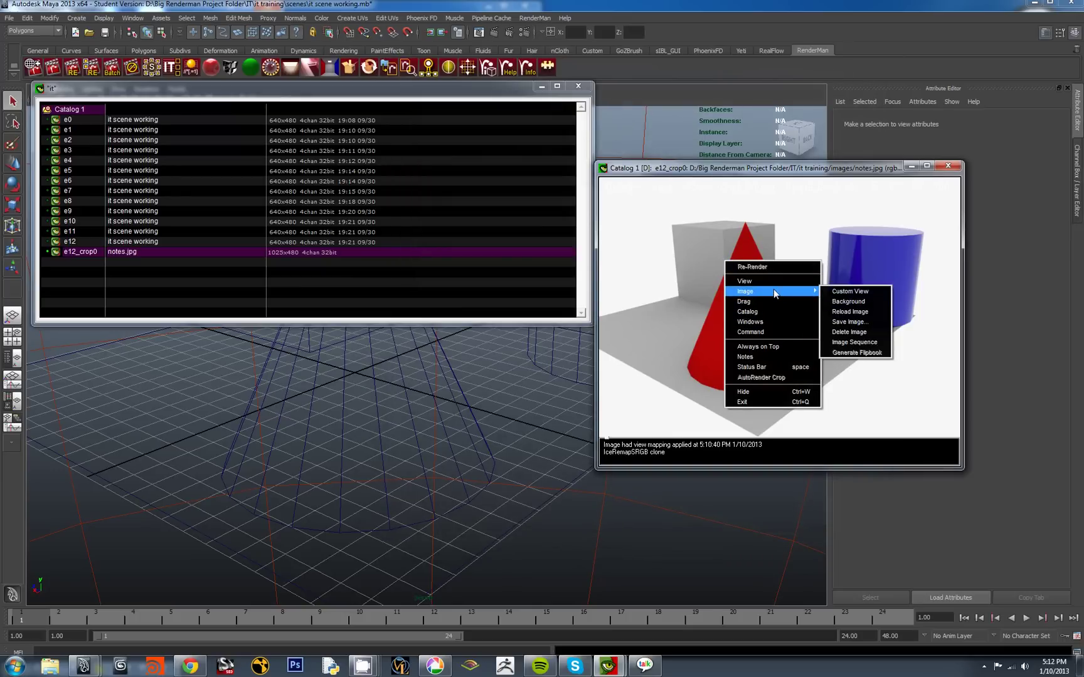
pyautogui.click(849, 322)
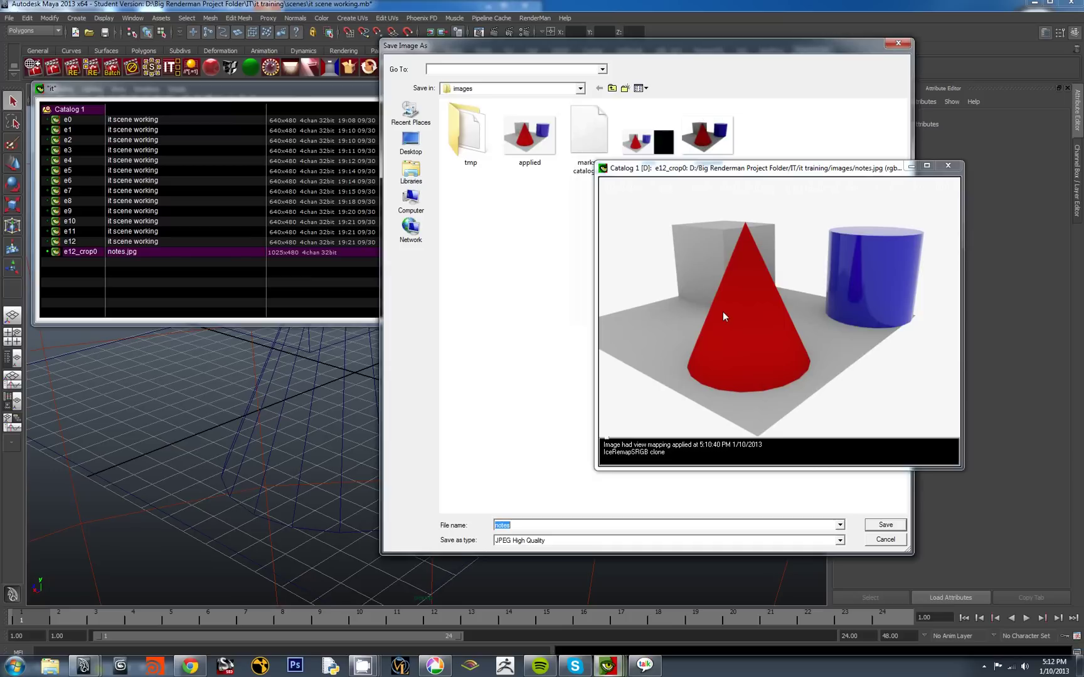
pyautogui.moveTo(728, 173); pyautogui.dragTo(455, 248)
pyautogui.rightClick(639, 149)
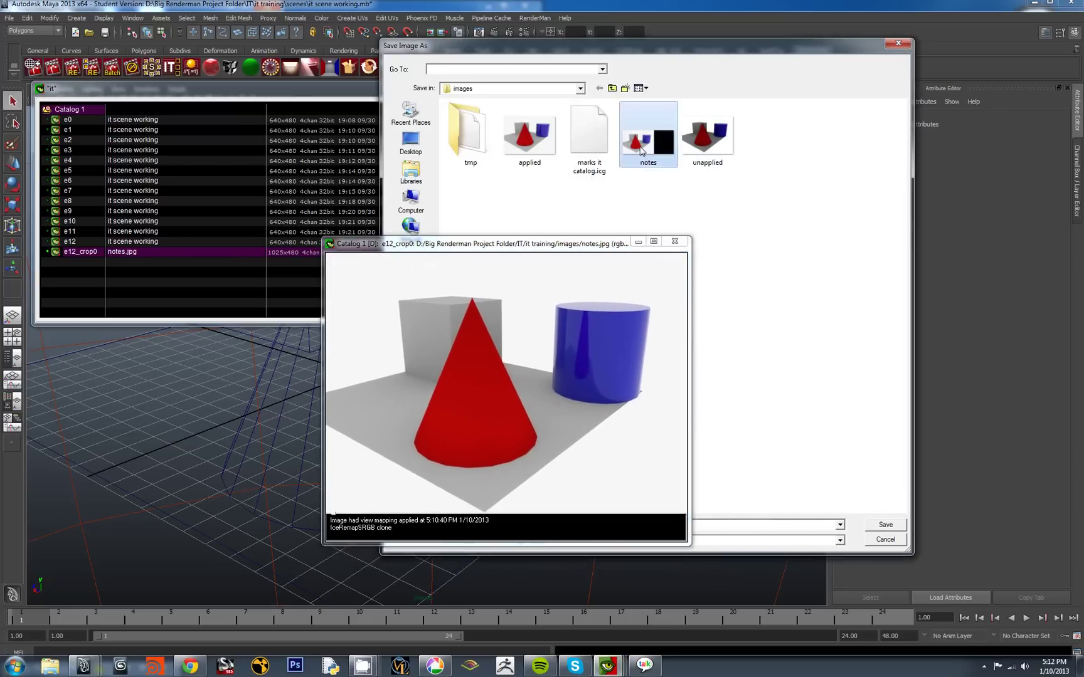
pyautogui.click(666, 173)
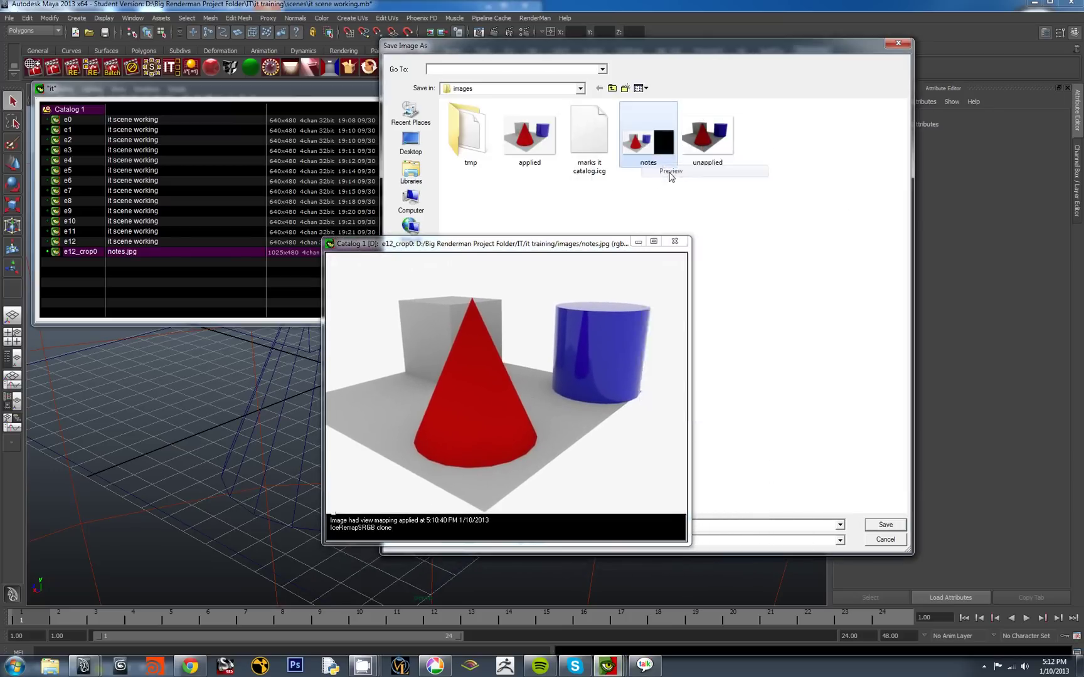
pyautogui.moveTo(565, 243); pyautogui.dragTo(195, 314)
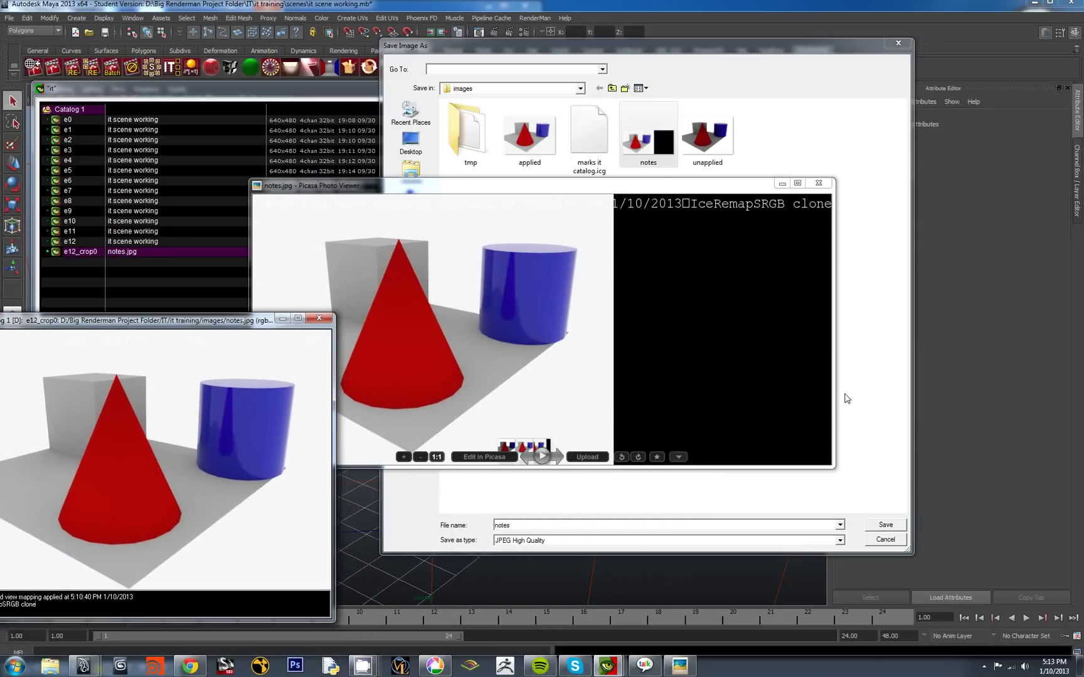
pyautogui.moveTo(834, 392); pyautogui.dragTo(1054, 393)
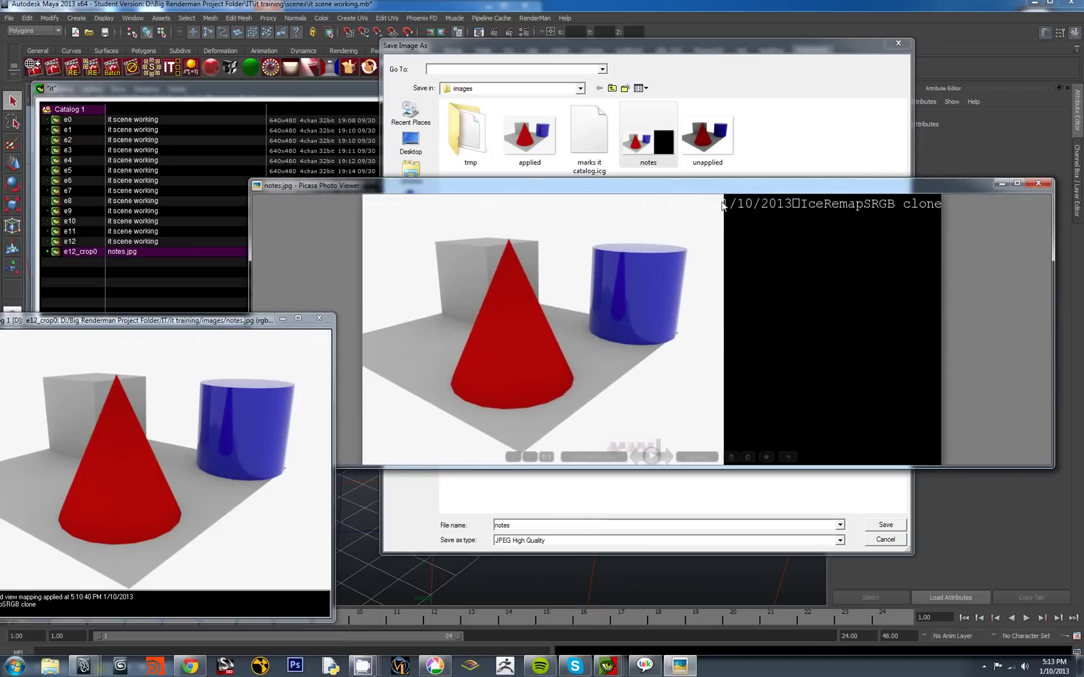